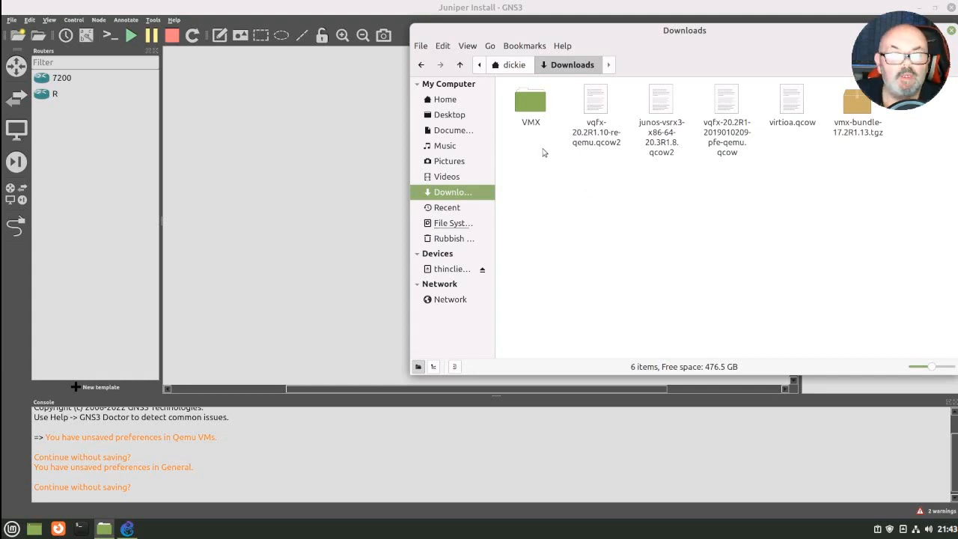
- Open the VMX/vmx/images folder inside Downloads to examine the vMX image files
double_click(528, 104)
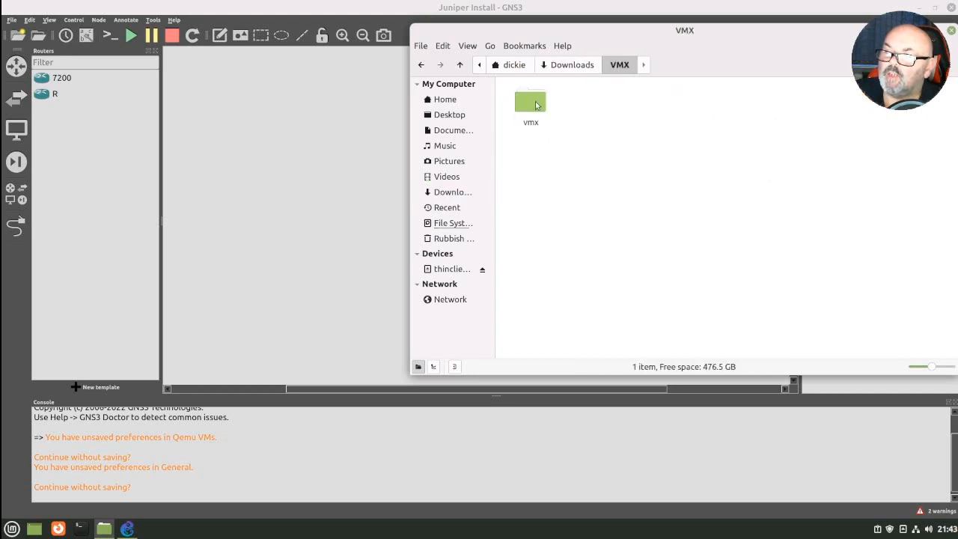
double_click(530, 104)
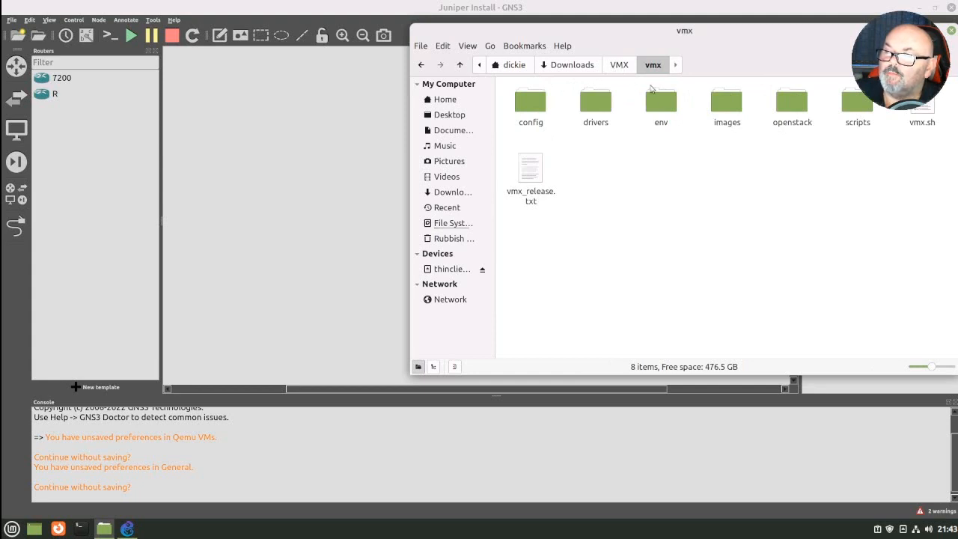
double_click(723, 104)
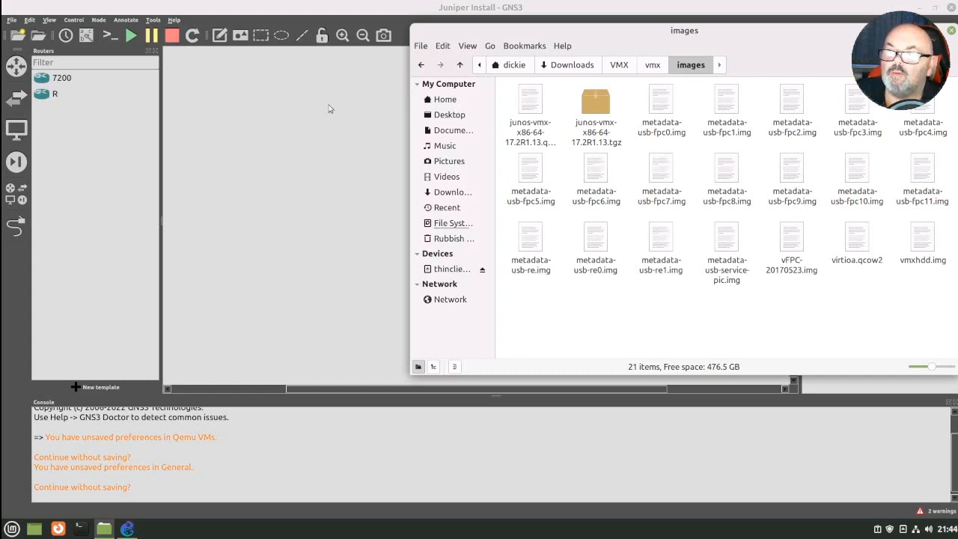
- Start a new QEMU VM template in the preferences and name it vMX-CP
click(30, 20)
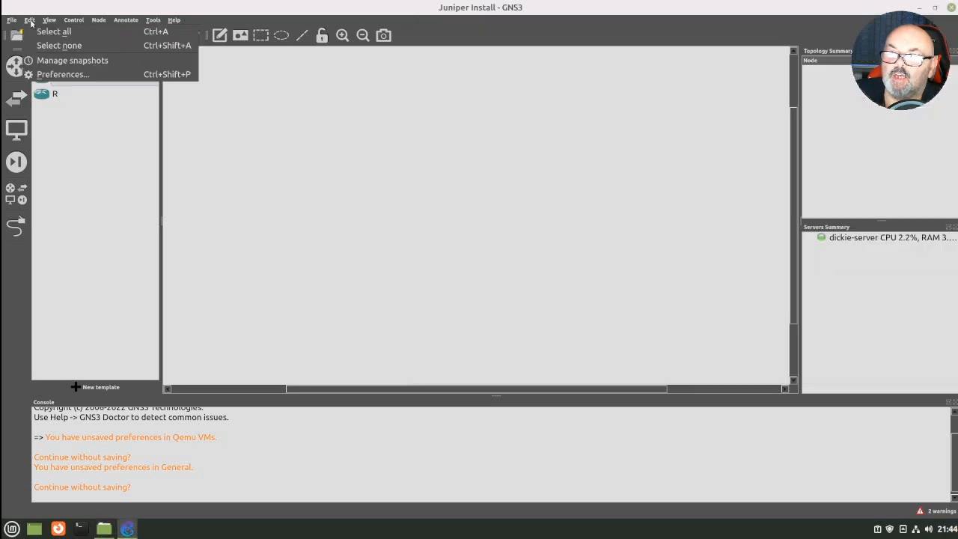
click(74, 77)
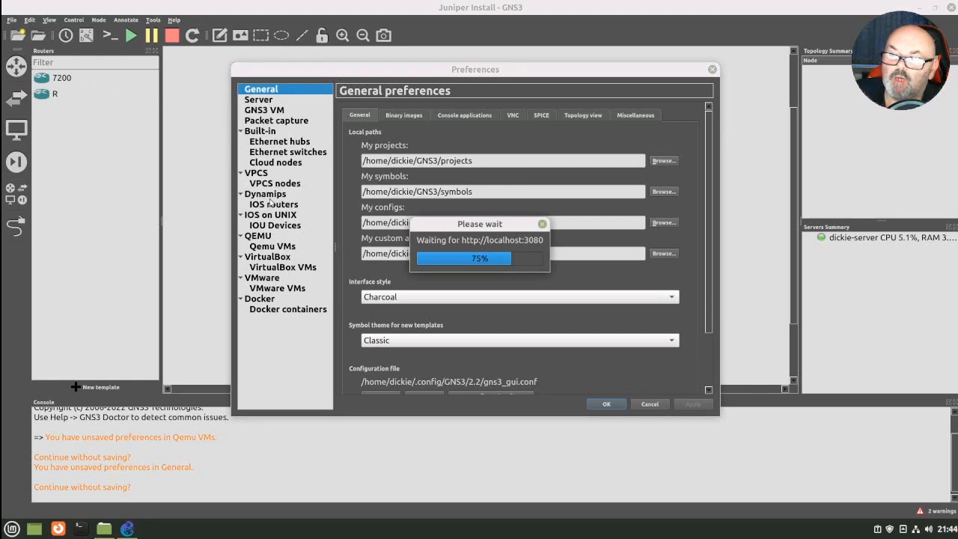
click(279, 249)
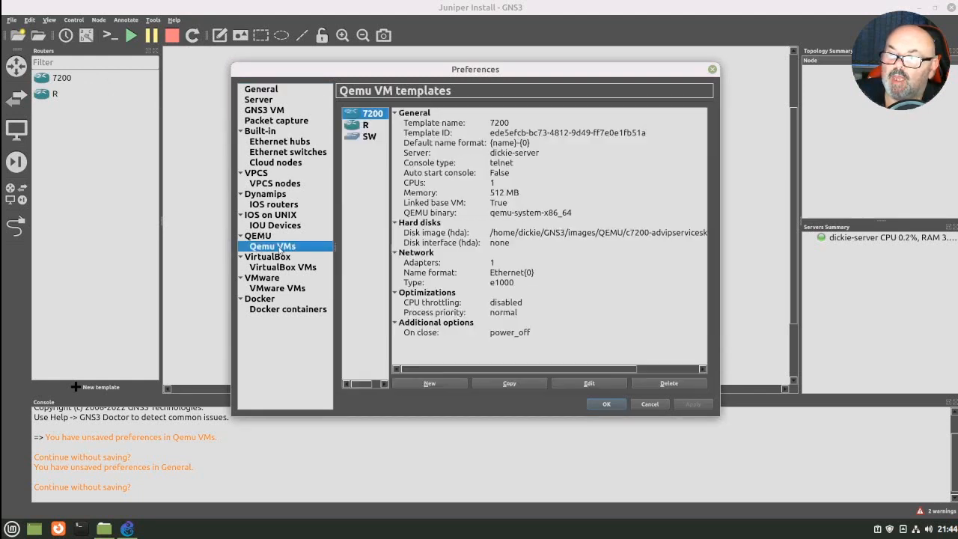
click(431, 383)
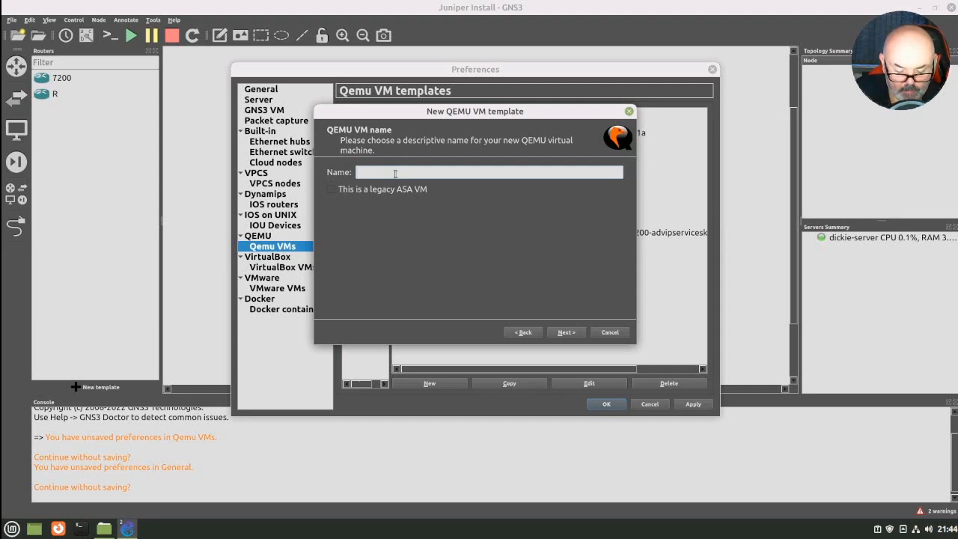
text(v)
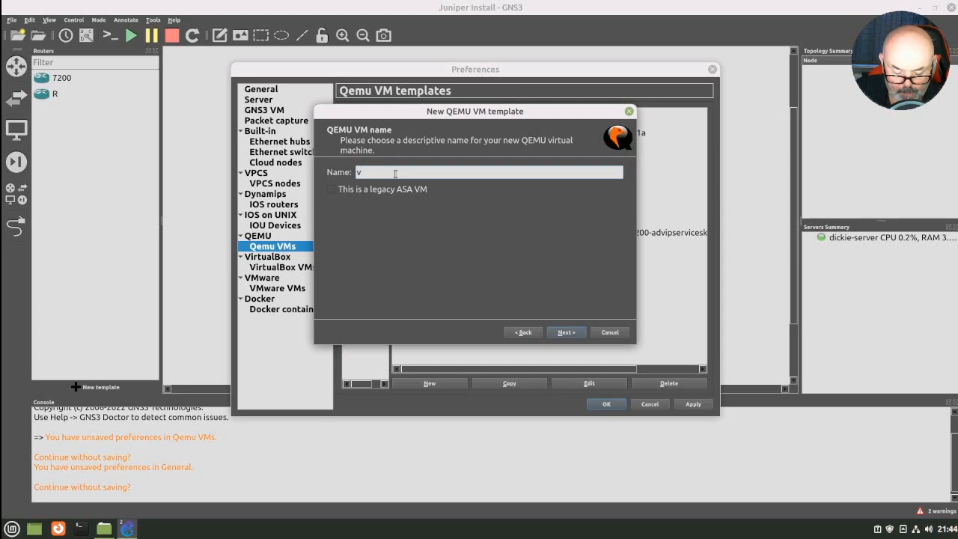
text(MS-)
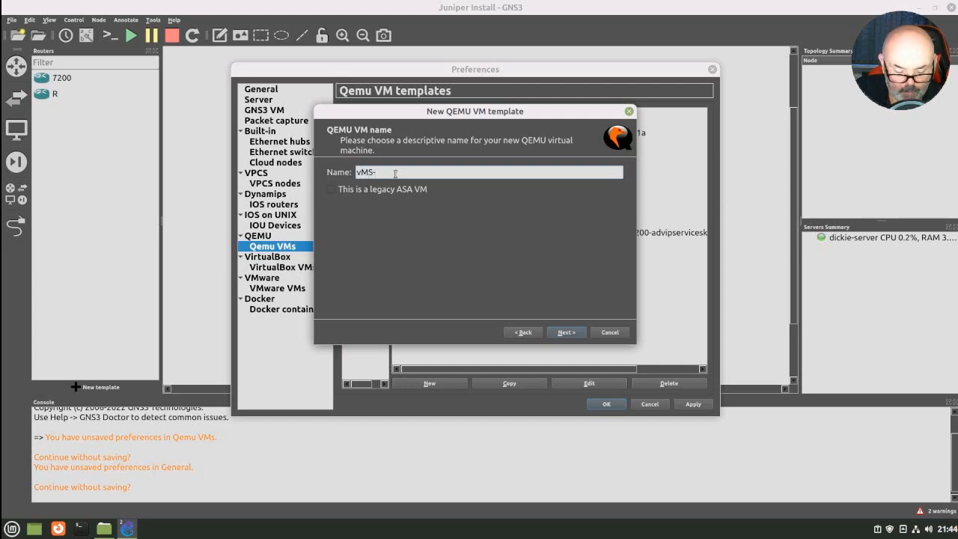
text(CP)
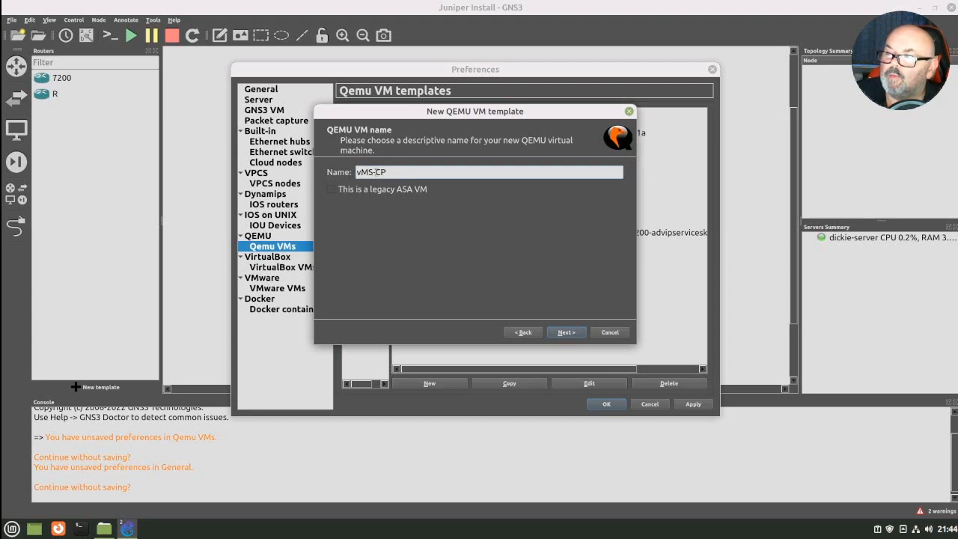
click(374, 172)
key(BackSpace)
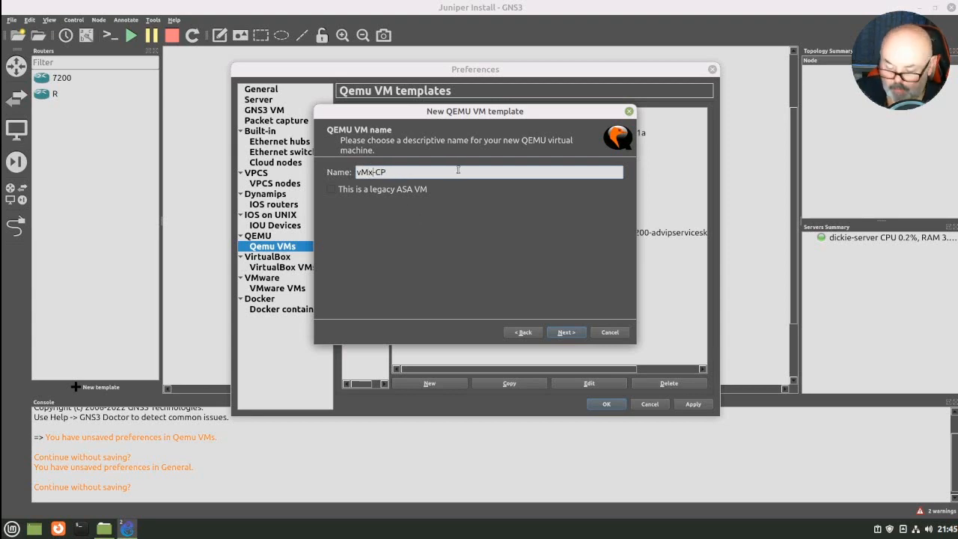
text(X)
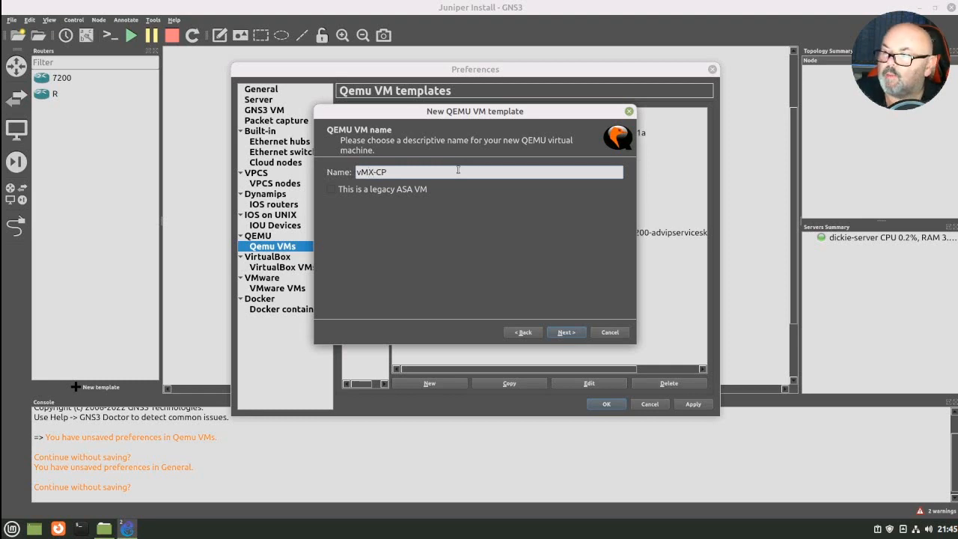
click(564, 332)
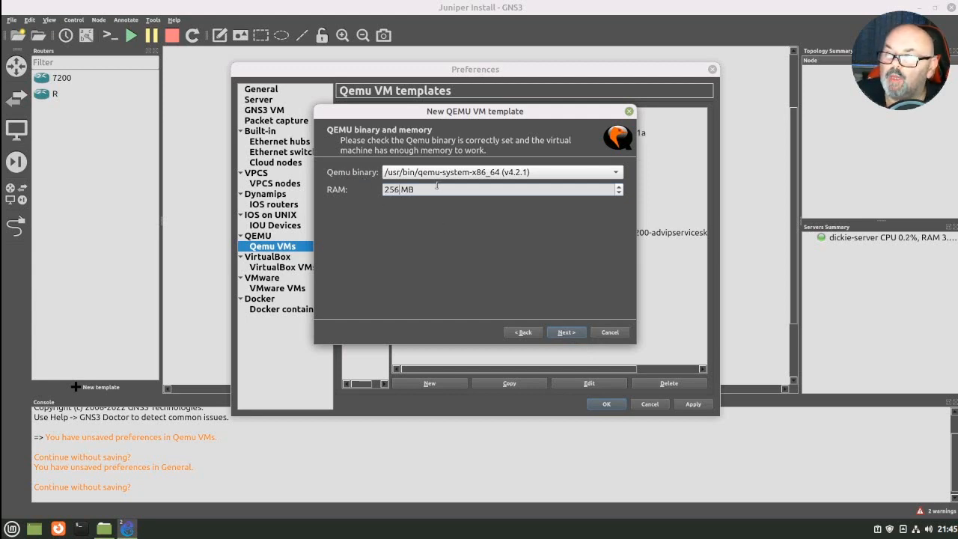
- Set the new template's RAM to 2560 MB and accept telnet as the console type
text(0)
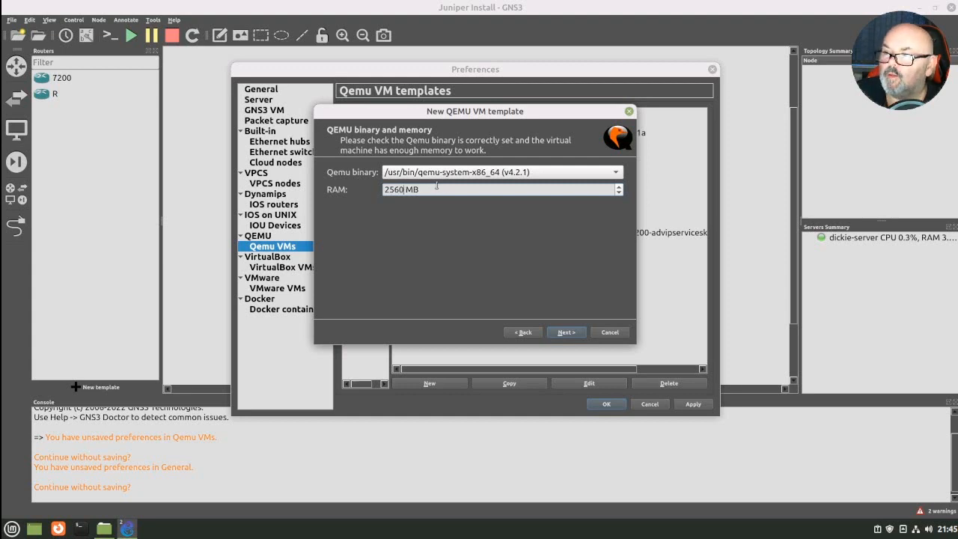
click(566, 336)
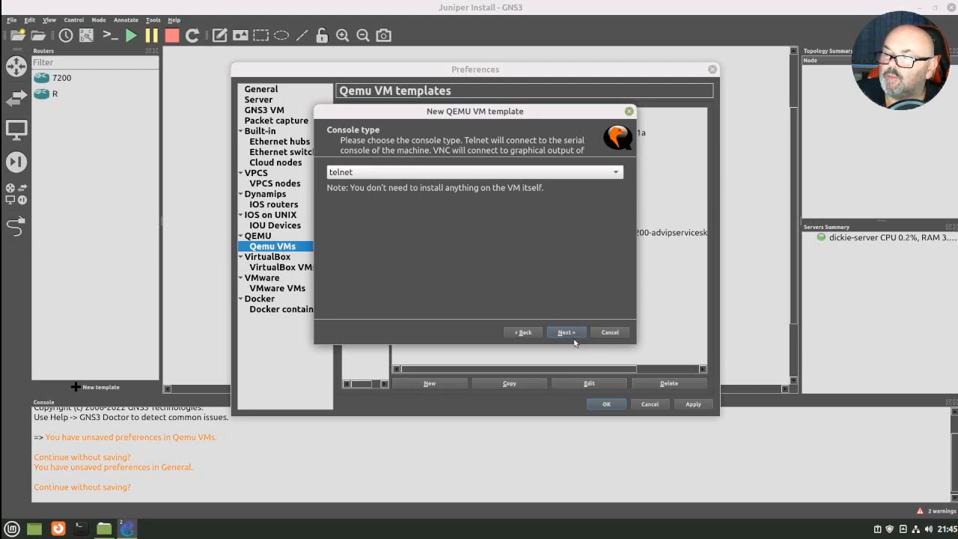
click(565, 334)
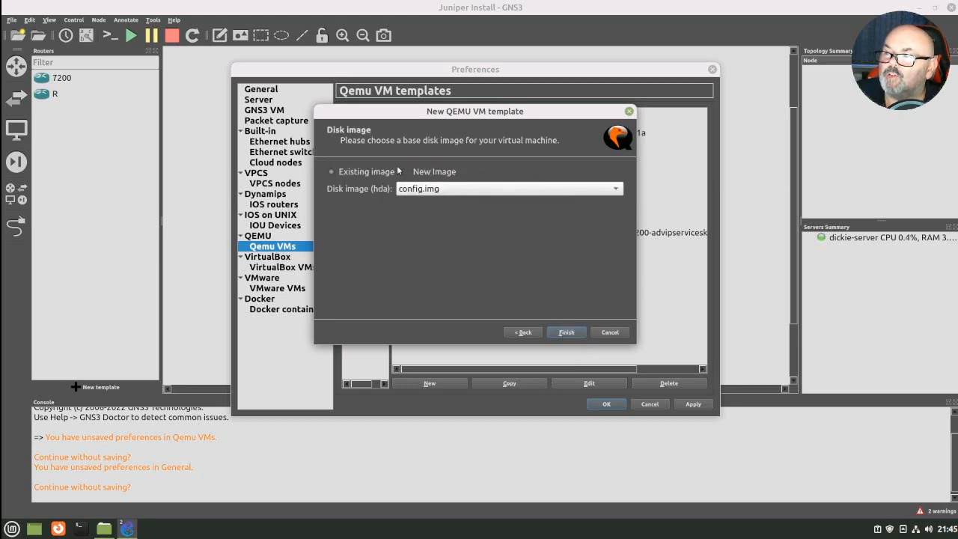
- Choose to use a new disk image for the template and browse to the Downloads/VMX/vmx/images folder
click(407, 173)
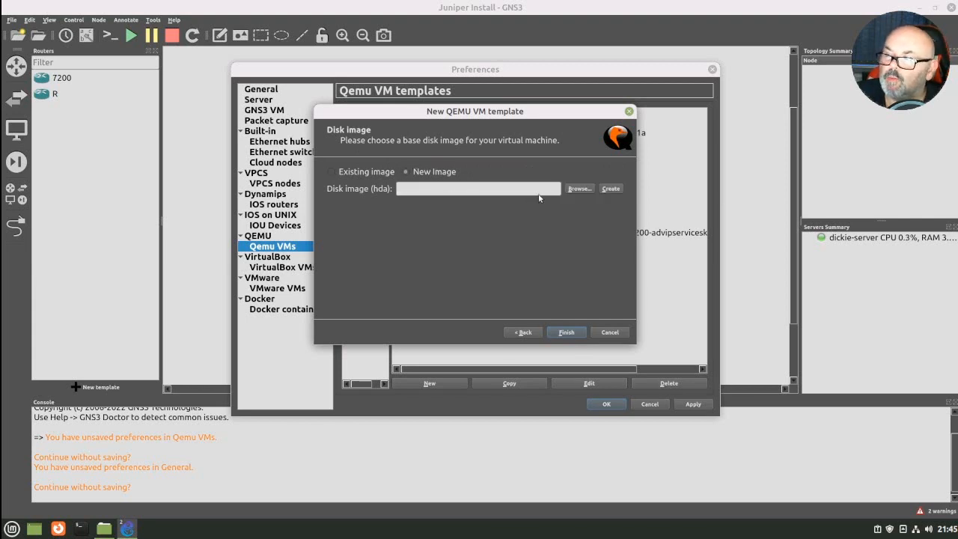
click(579, 189)
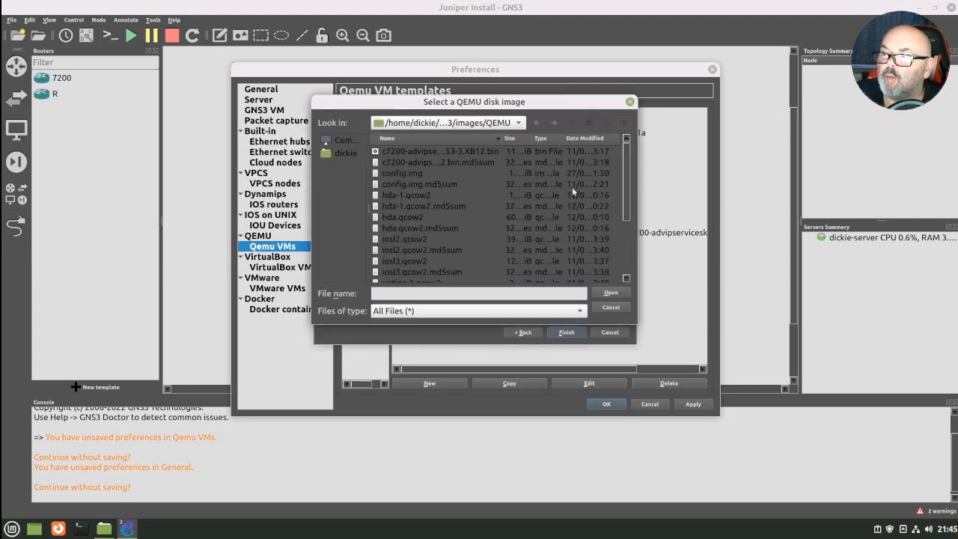
click(340, 157)
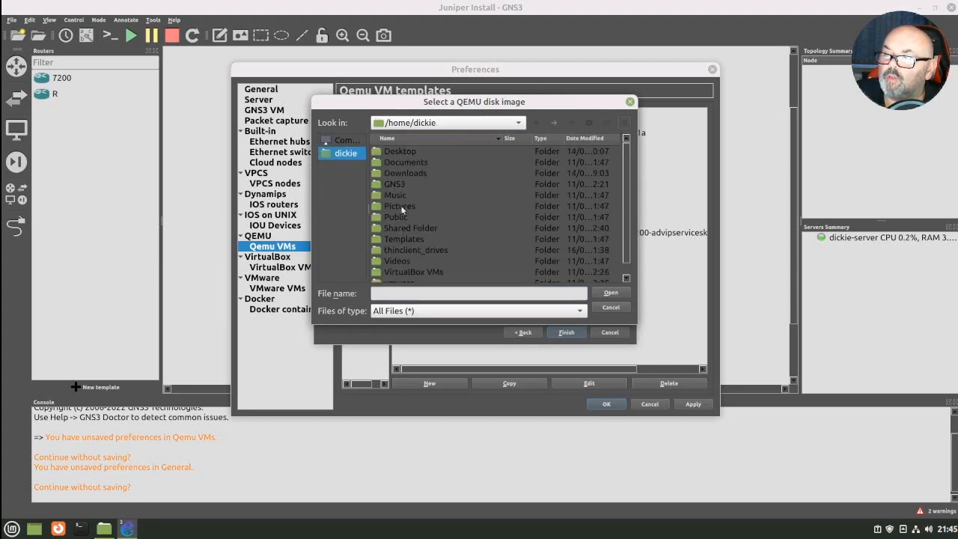
double_click(404, 173)
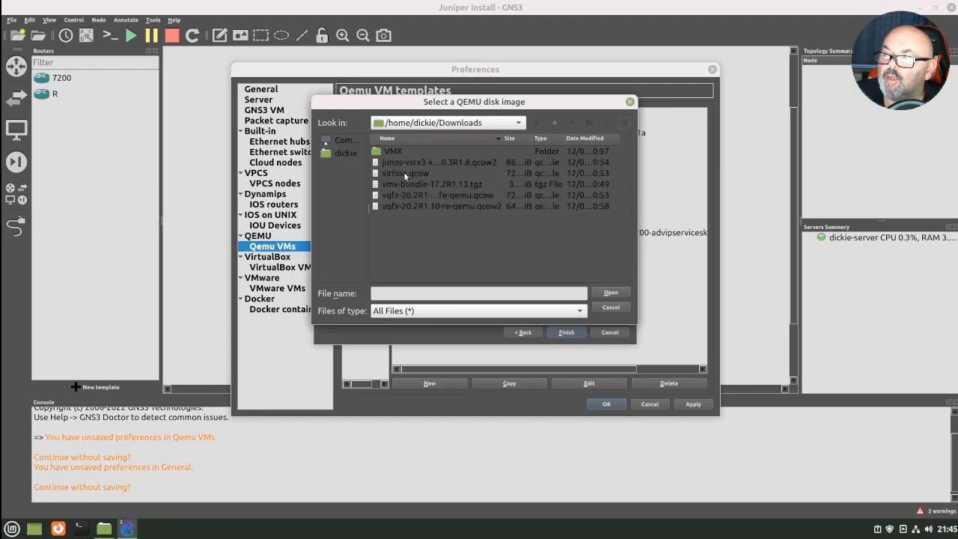
double_click(393, 152)
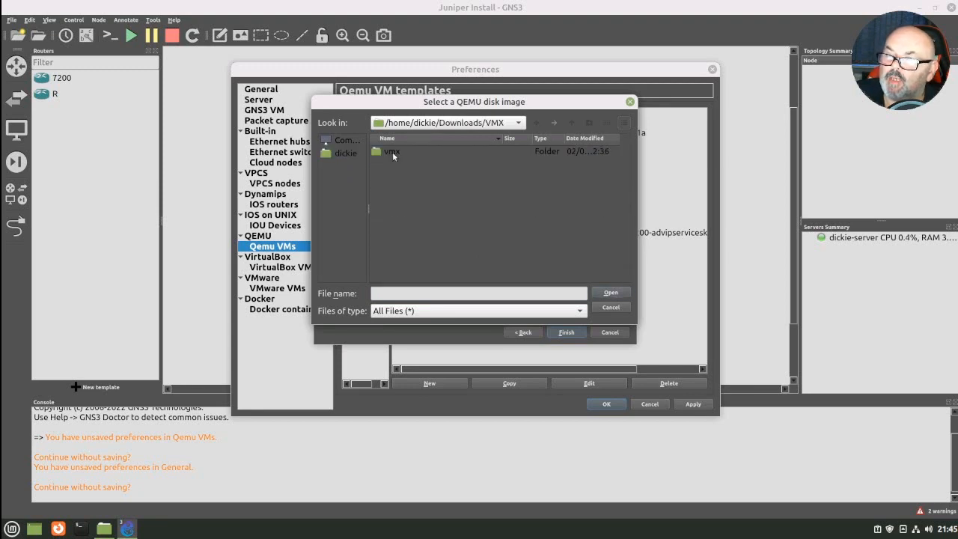
double_click(392, 152)
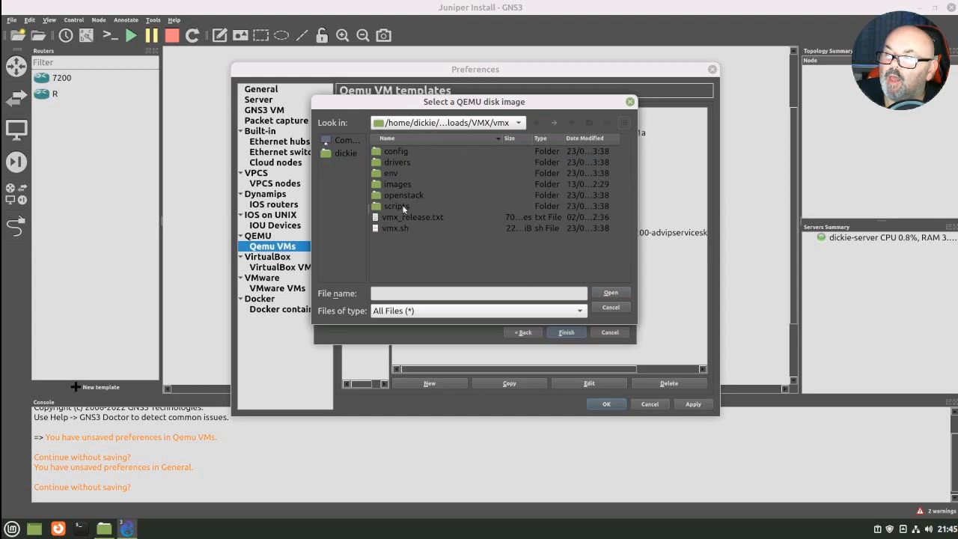
double_click(402, 186)
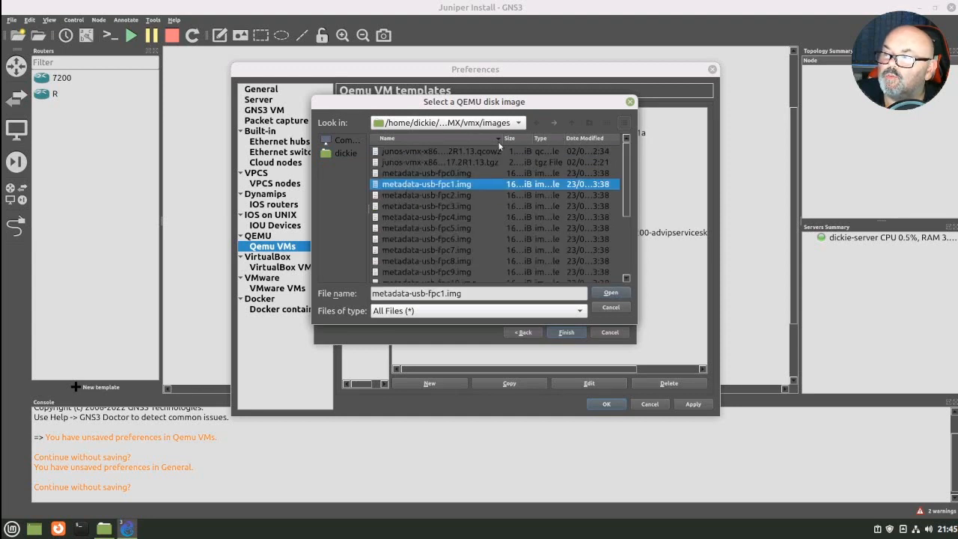
- Use junos-vmx-x86-64-17.2R1.13.qcow2 as the hda disk image, copy it to the default images directory and finish the template
drag(504, 141, 530, 138)
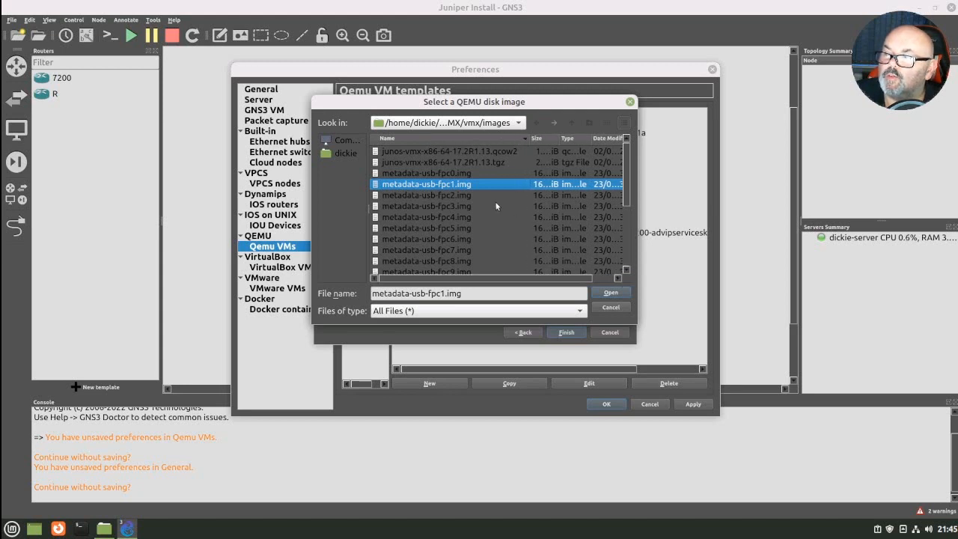
click(477, 151)
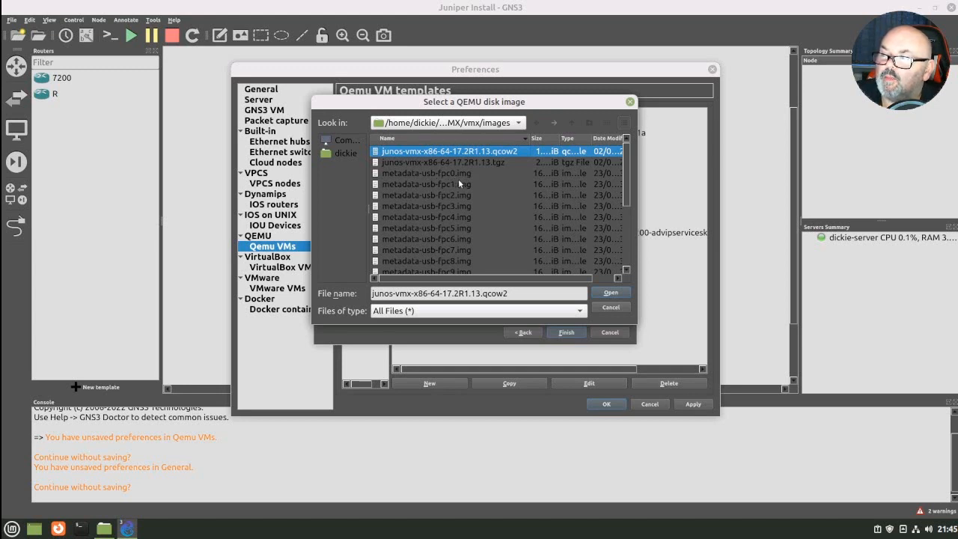
scroll(445, 202, down, 4)
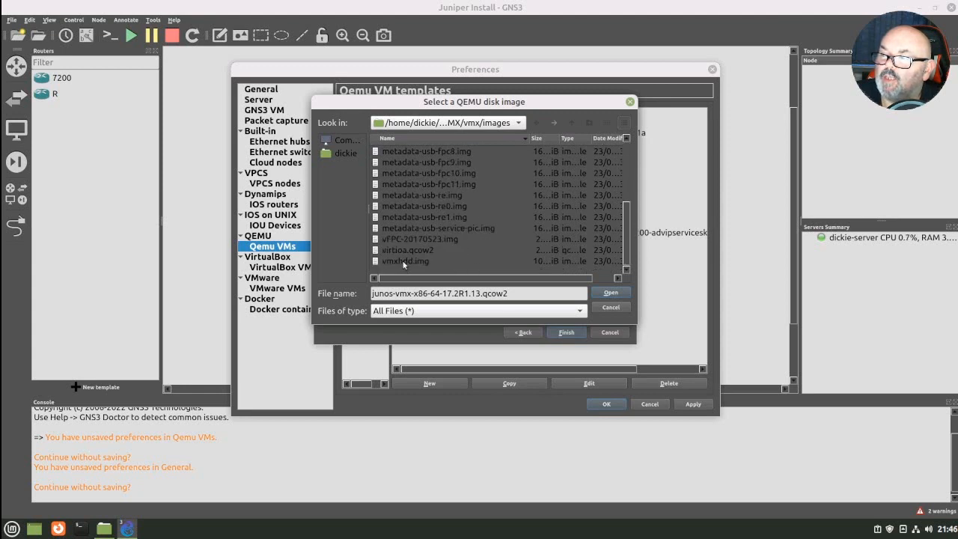
scroll(435, 215, up, 4)
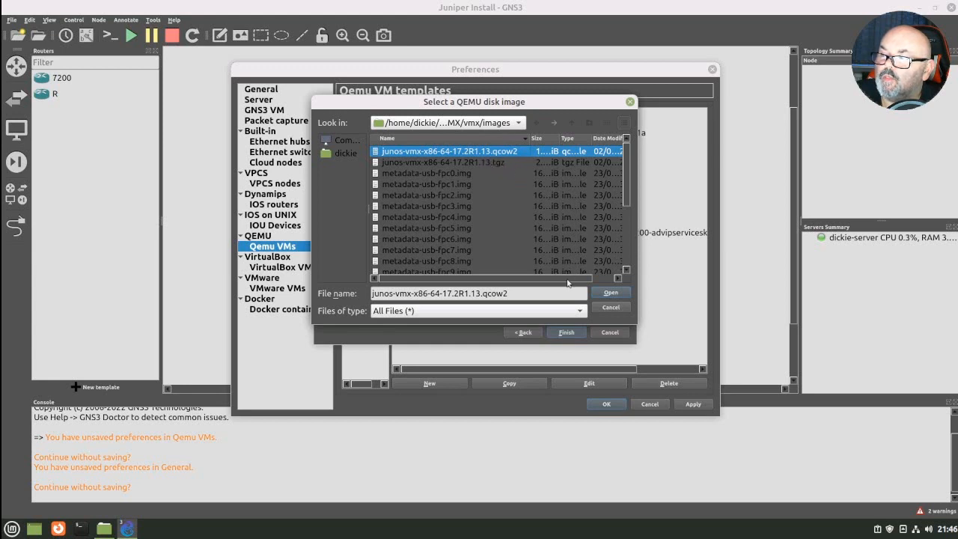
click(611, 295)
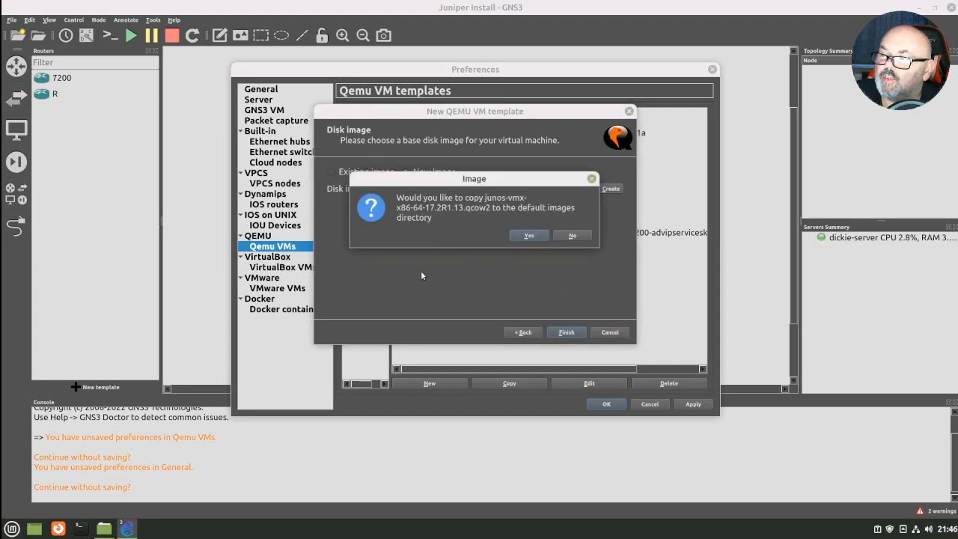
click(527, 237)
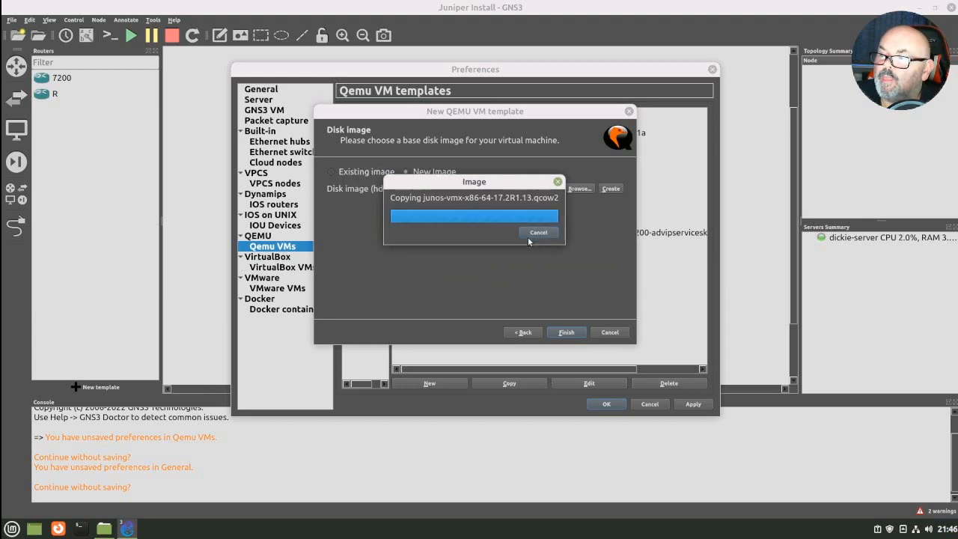
click(566, 332)
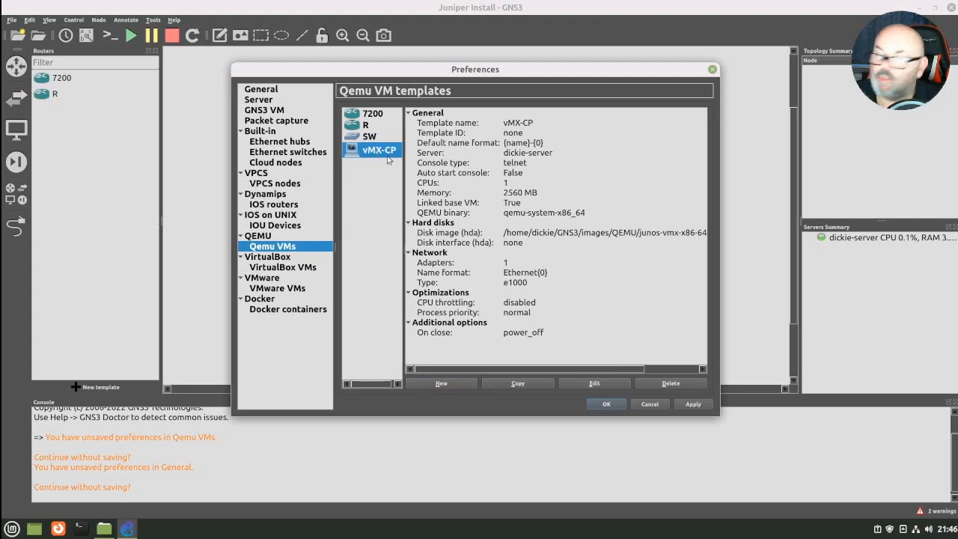
- Edit the vMX-CP template and set its vCPUs to 2
click(608, 384)
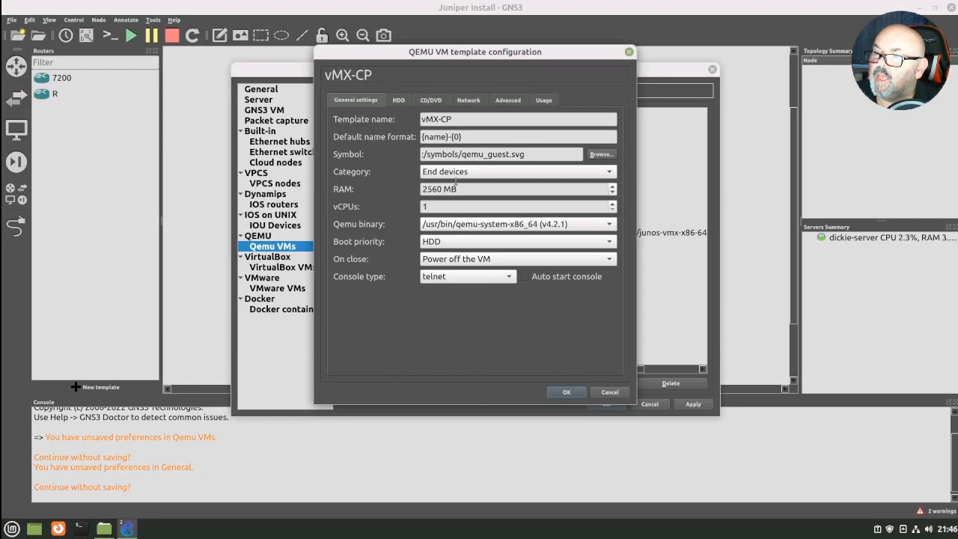
drag(441, 207, 358, 206)
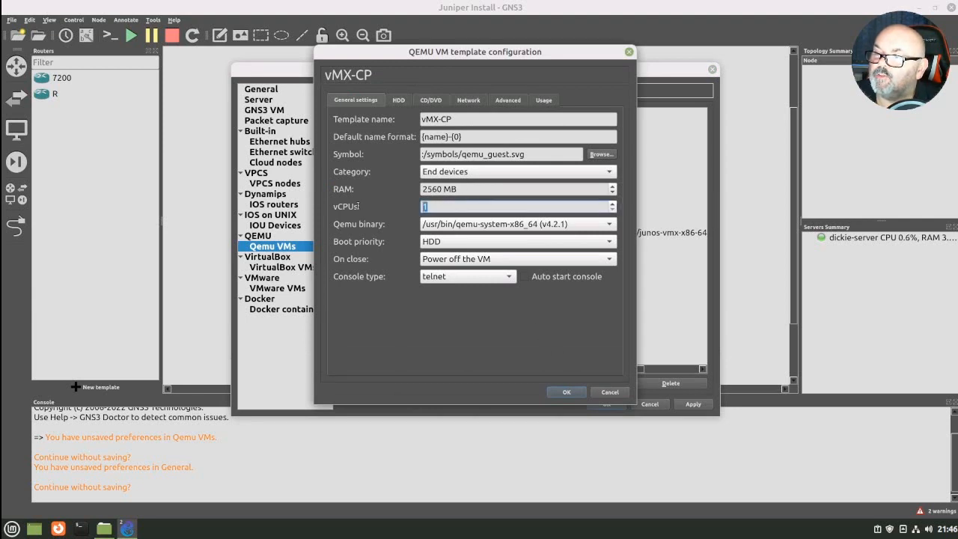
text(2)
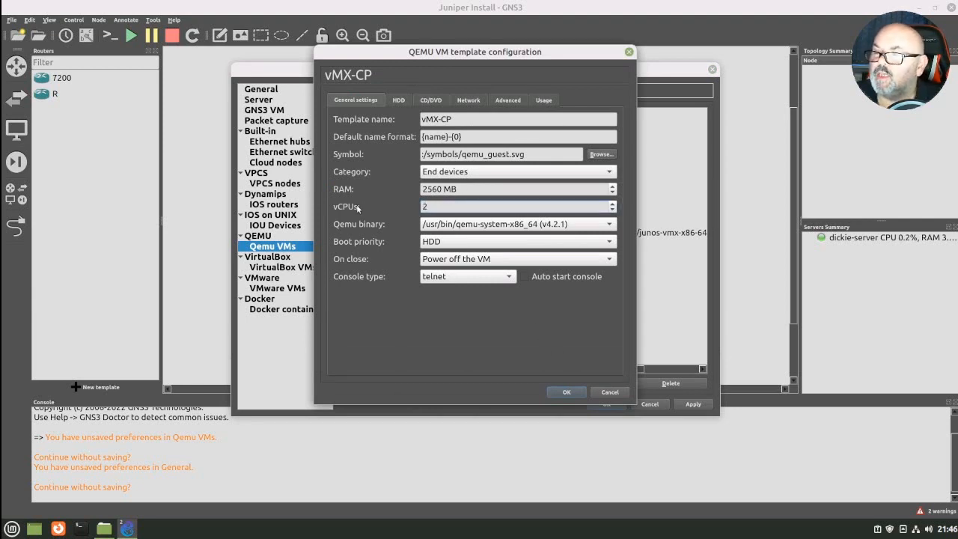
- Use vmxhdd.img as the HDB (Primary Slave) disk image and copy it to the default images directory
click(399, 100)
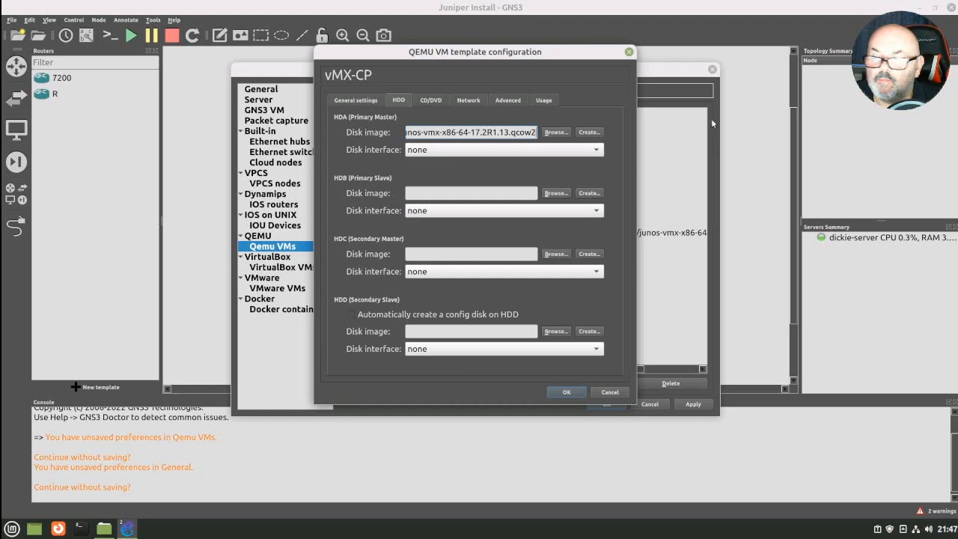
click(554, 194)
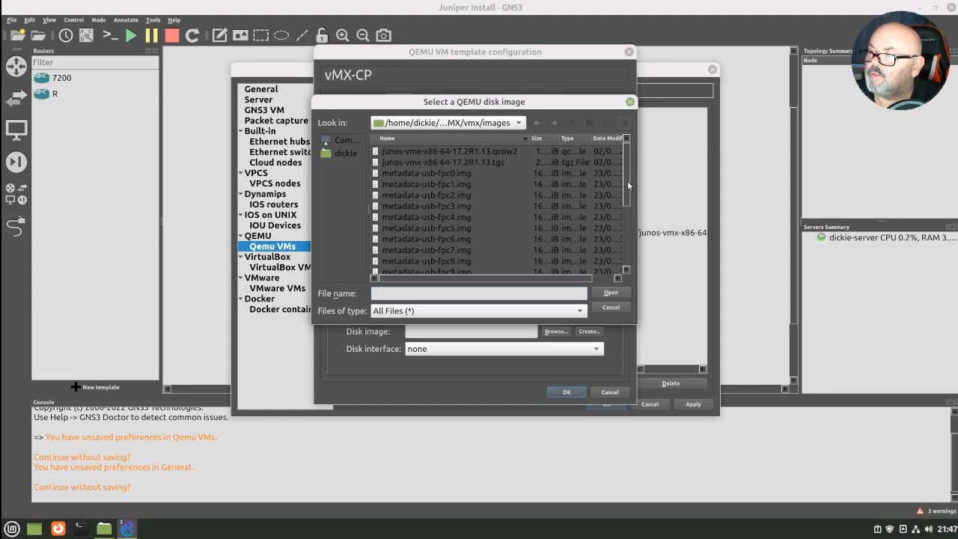
drag(627, 180, 620, 263)
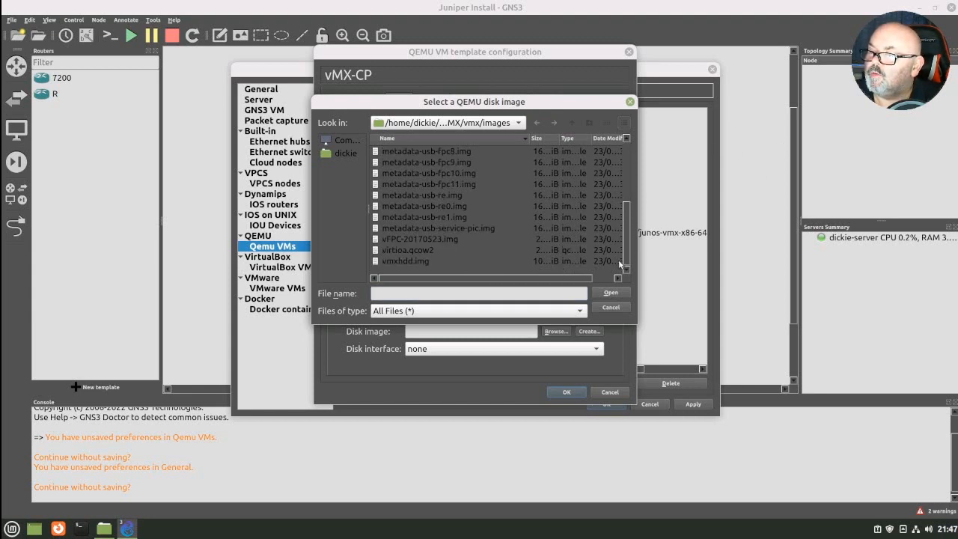
click(411, 262)
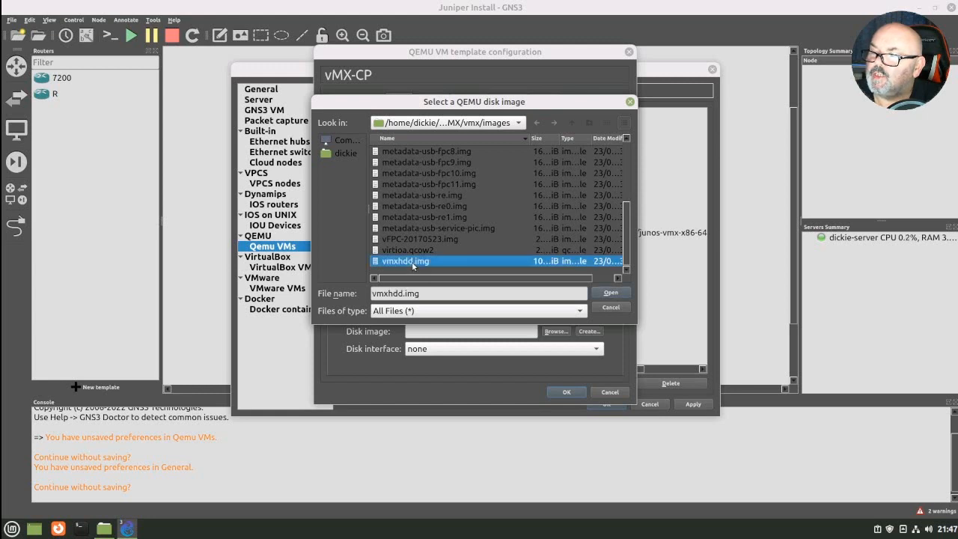
click(620, 291)
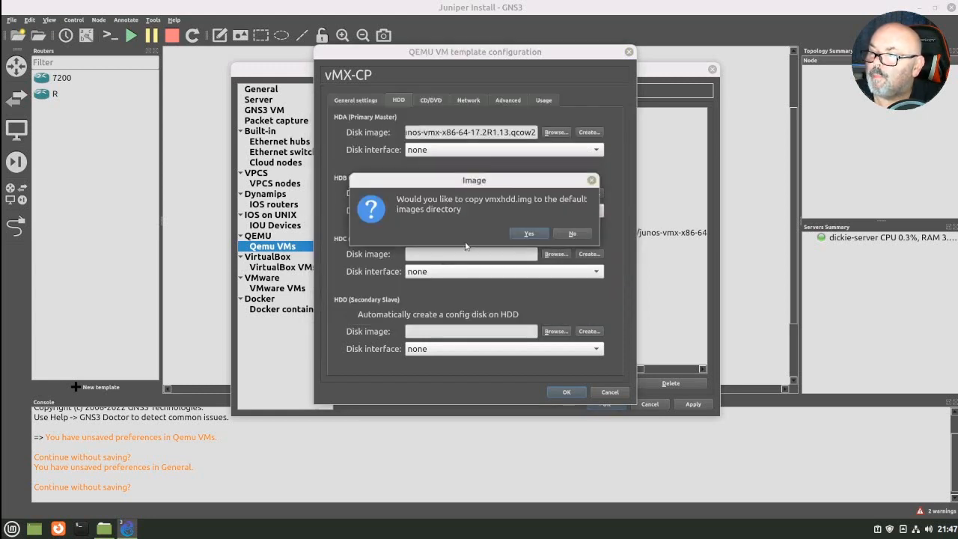
click(529, 233)
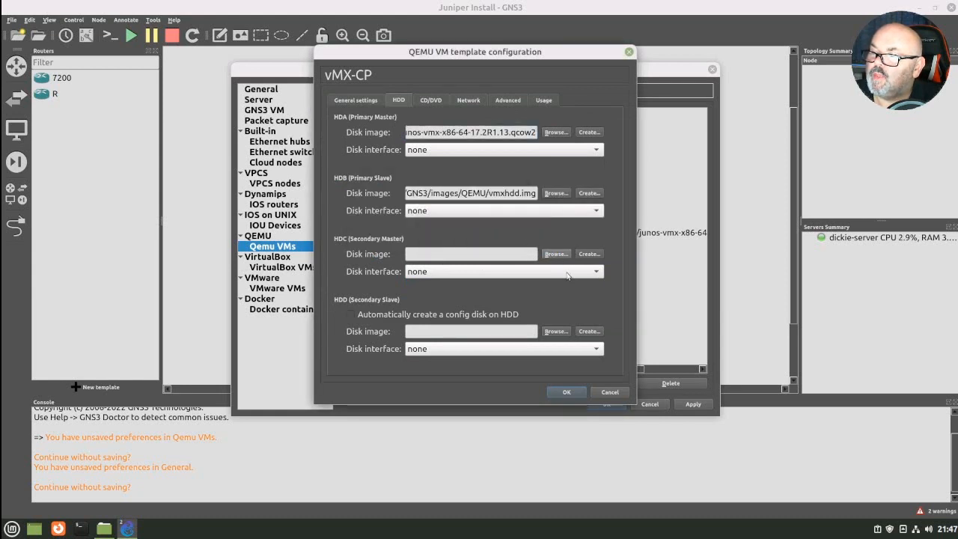
- Use metadata-usb-re.img as the HDC (Secondary Master) disk image, copy it to the default images directory and save the template configuration
click(556, 255)
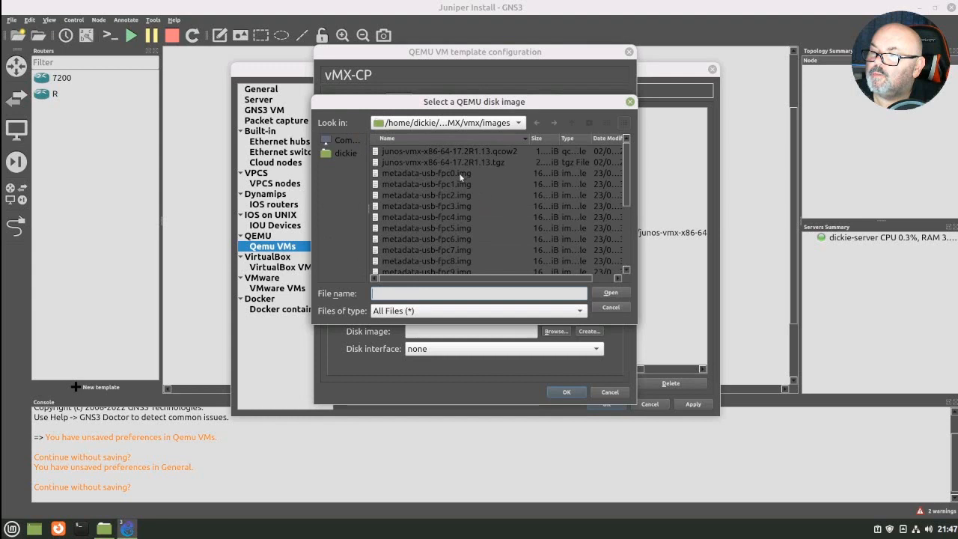
scroll(473, 178, down, 2)
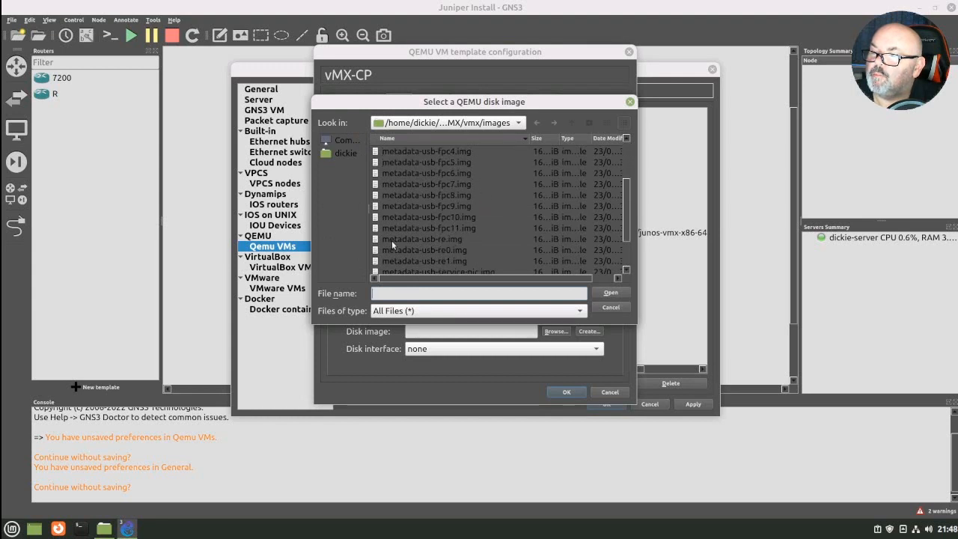
click(441, 239)
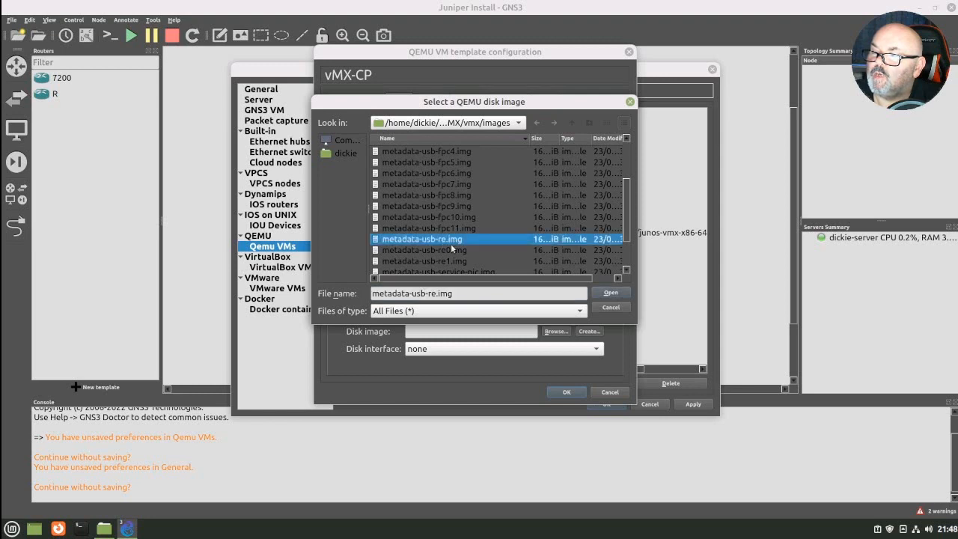
click(612, 294)
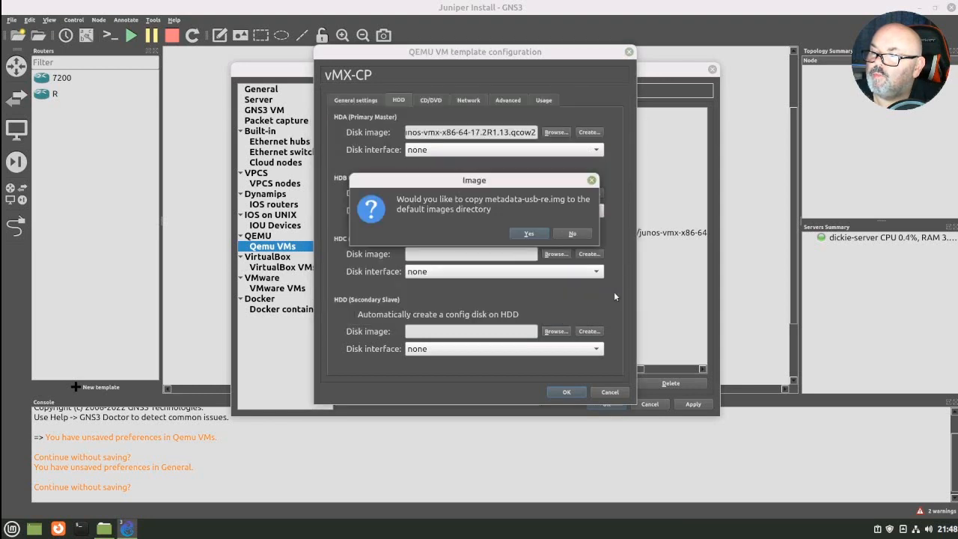
click(529, 234)
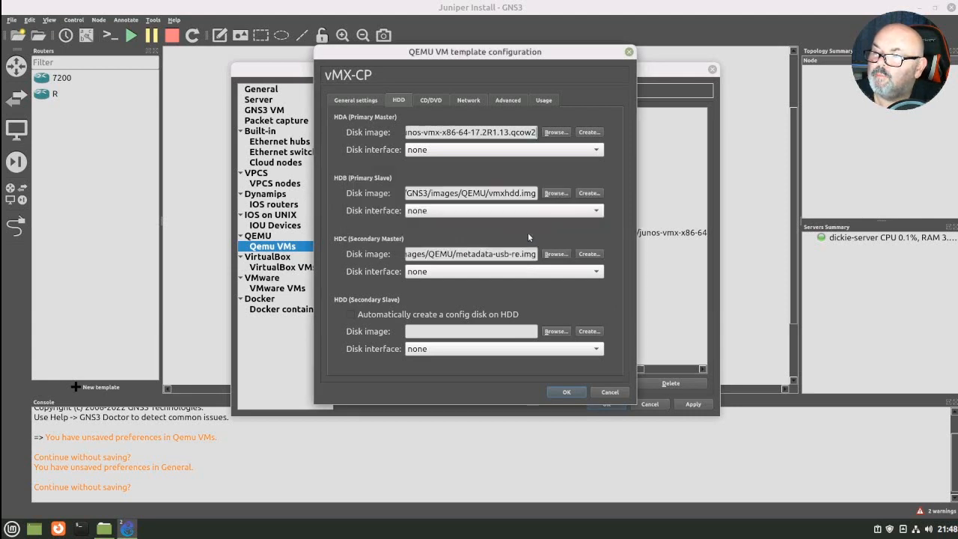
click(565, 392)
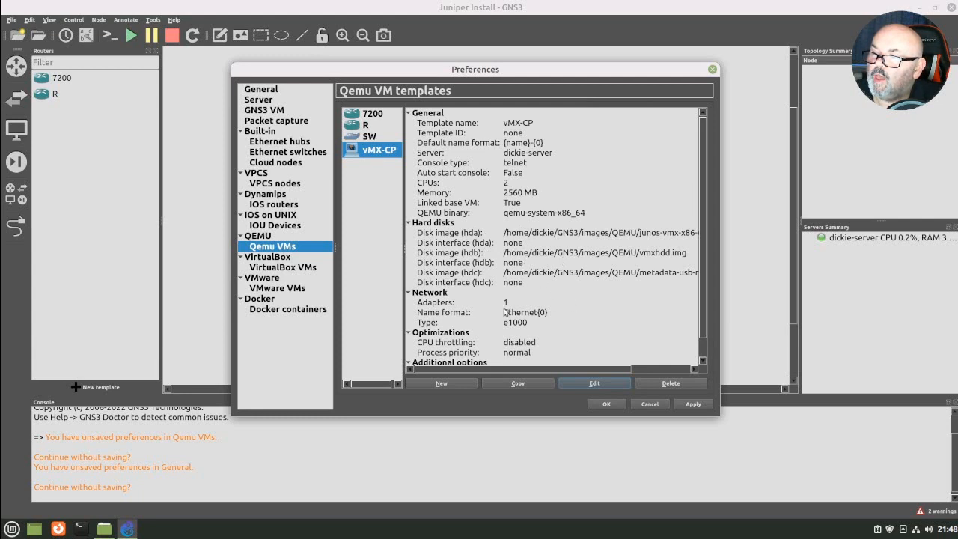
- Reopen the vMX-CP template for editing and set its number of network adapters to 2
click(594, 383)
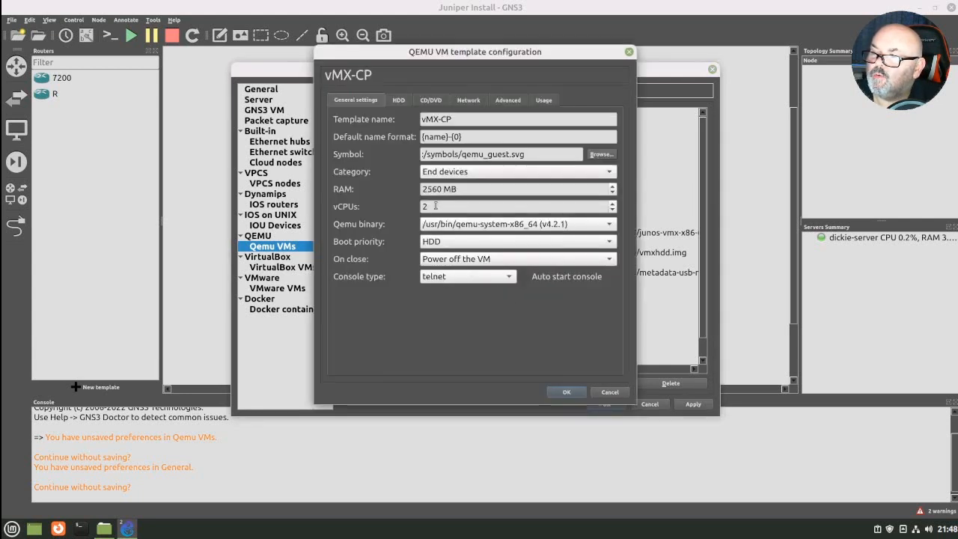
click(466, 101)
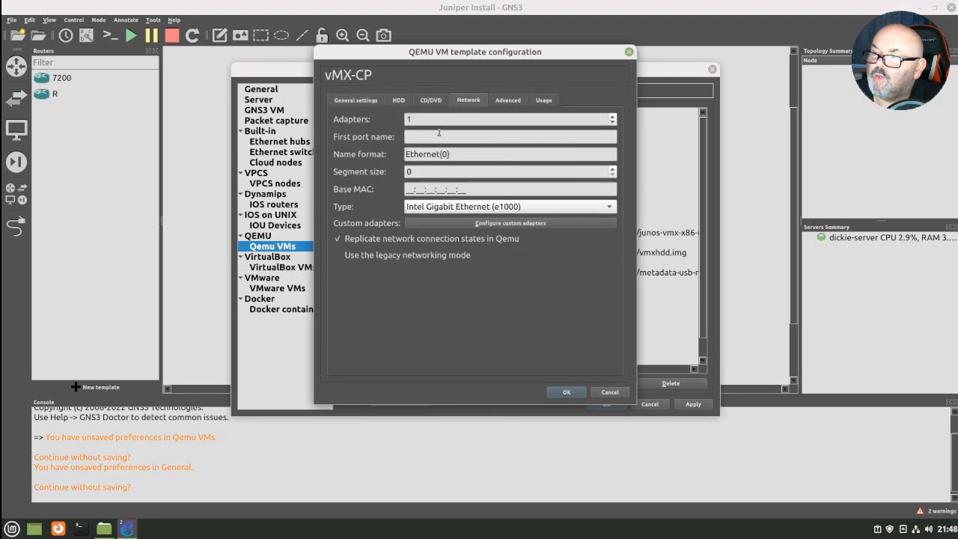
double_click(411, 118)
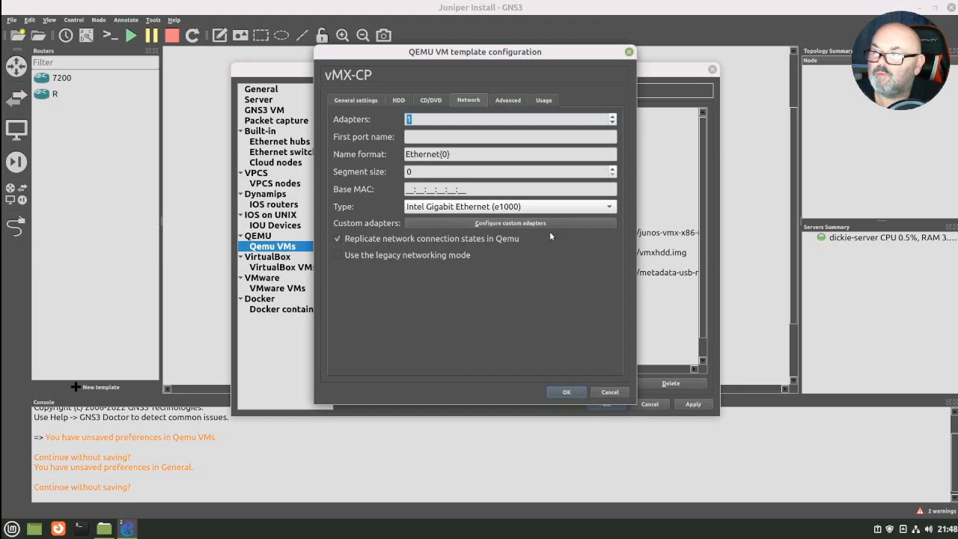
text(2)
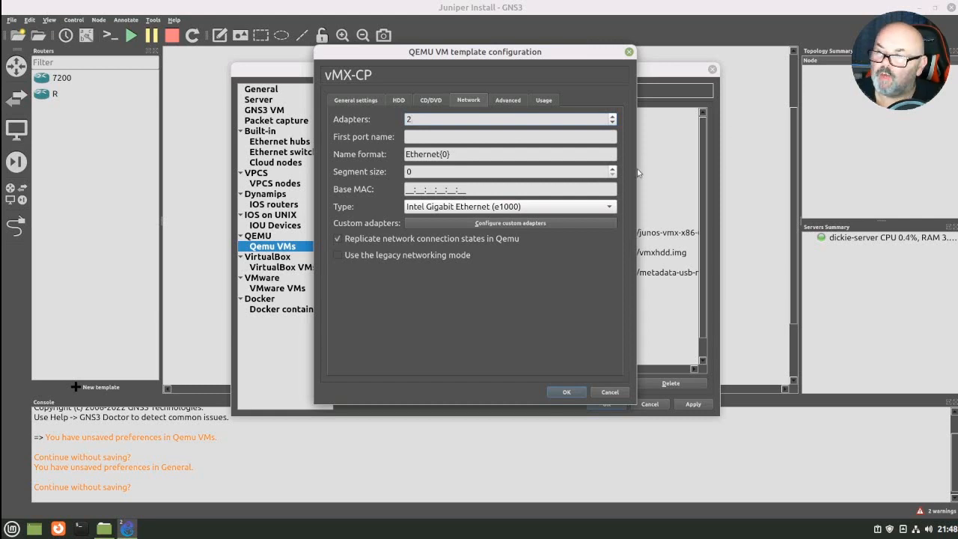
click(511, 224)
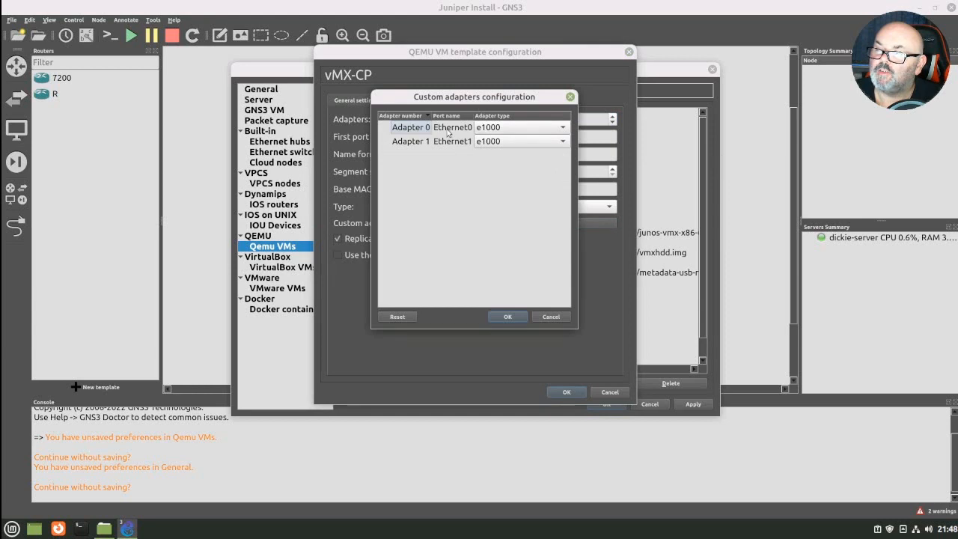
click(448, 132)
click(448, 133)
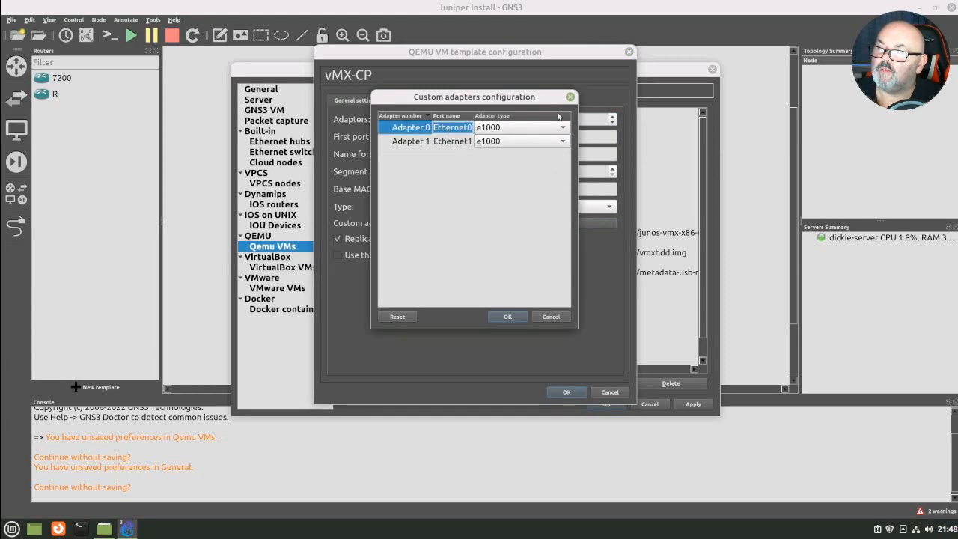
click(571, 97)
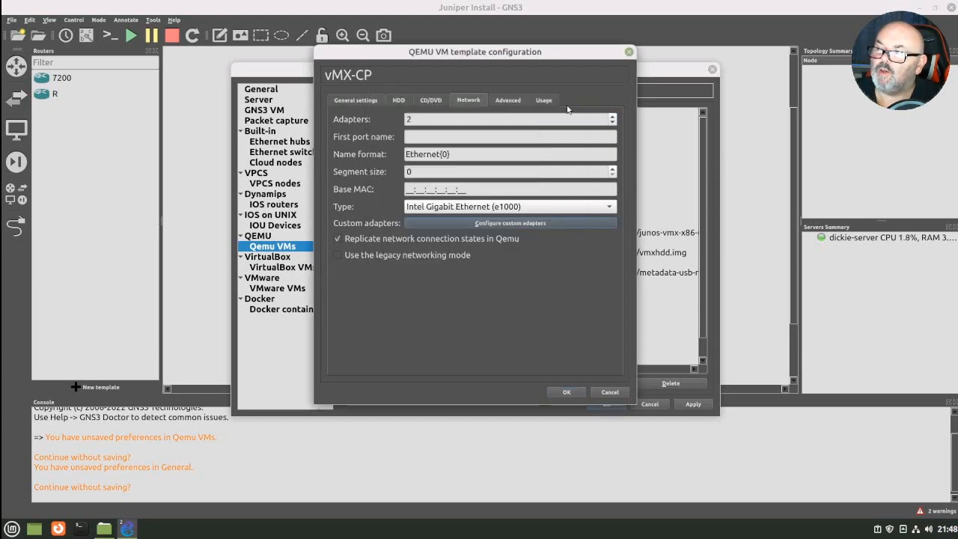
- Configure the custom adapters with port name fxp for Adapter 0 and int for Adapter 1
click(494, 224)
click(463, 130)
click(464, 130)
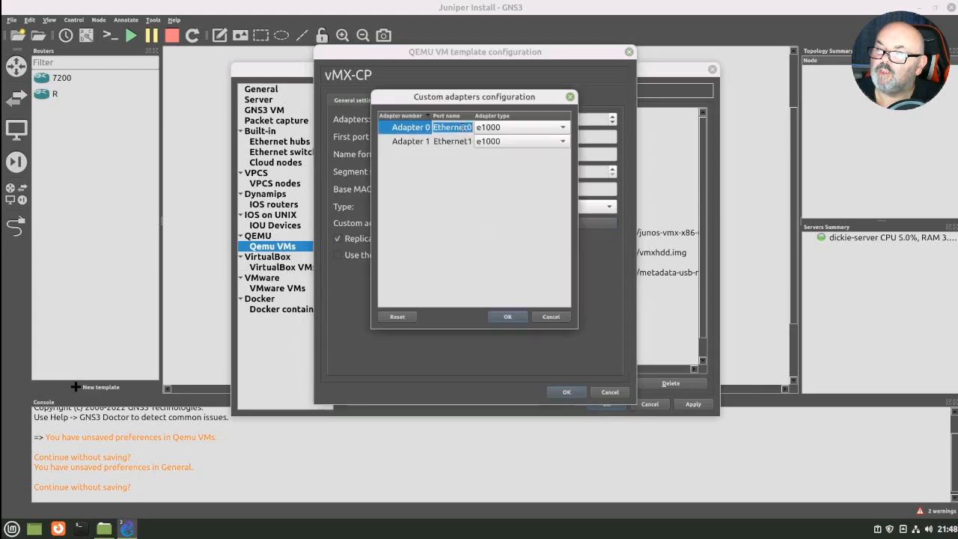
text(f)
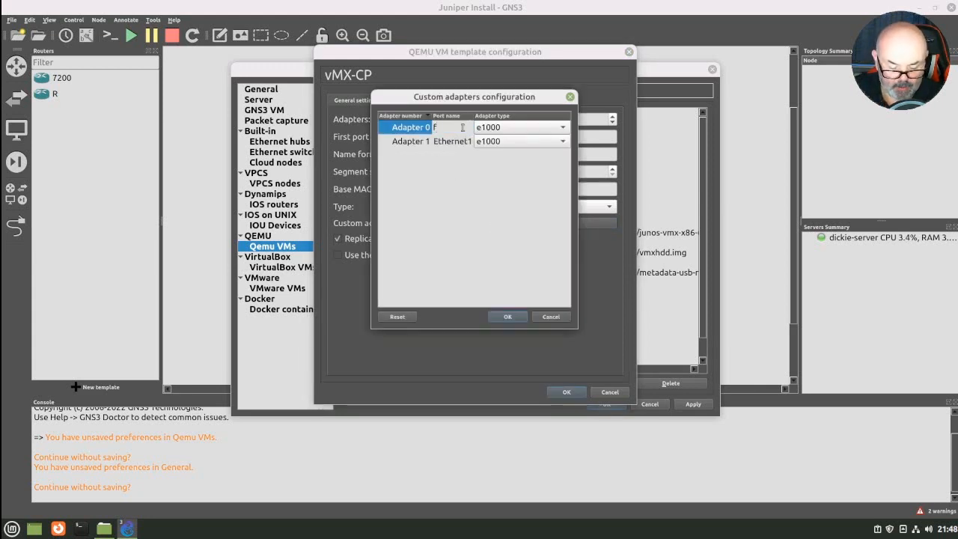
text(xp)
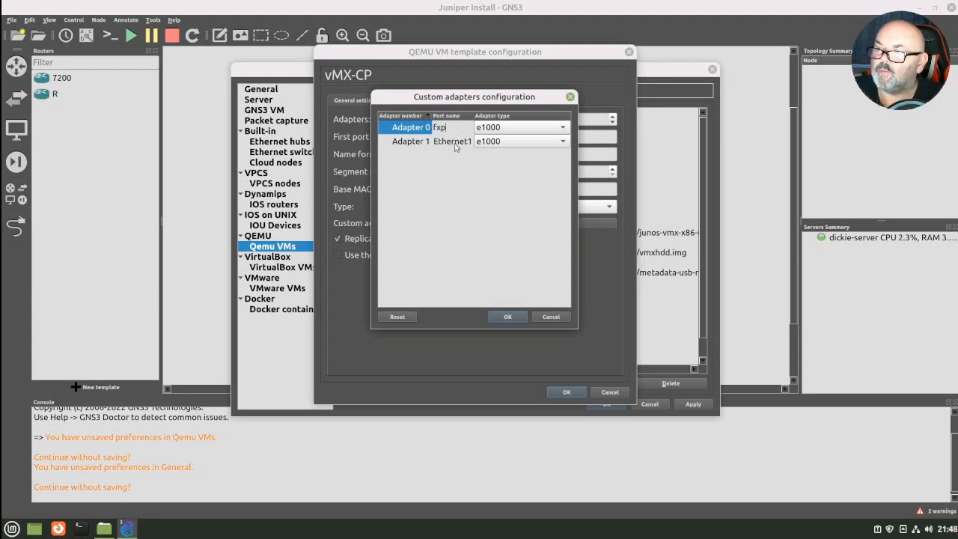
click(456, 143)
click(456, 145)
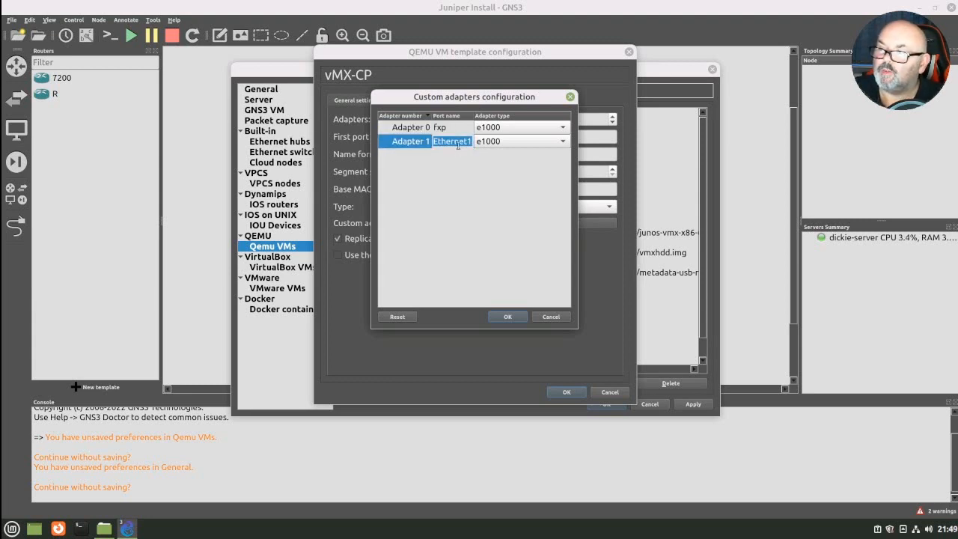
text(int)
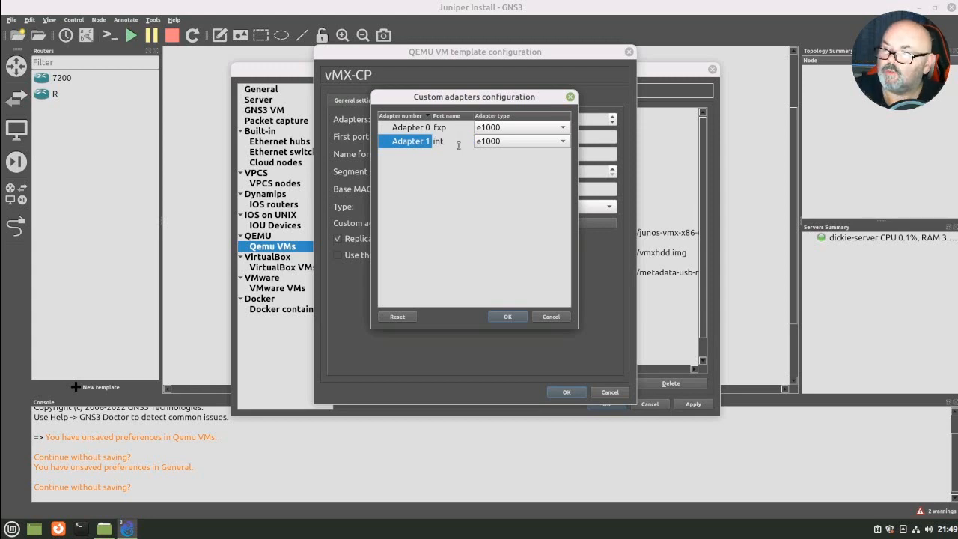
click(506, 318)
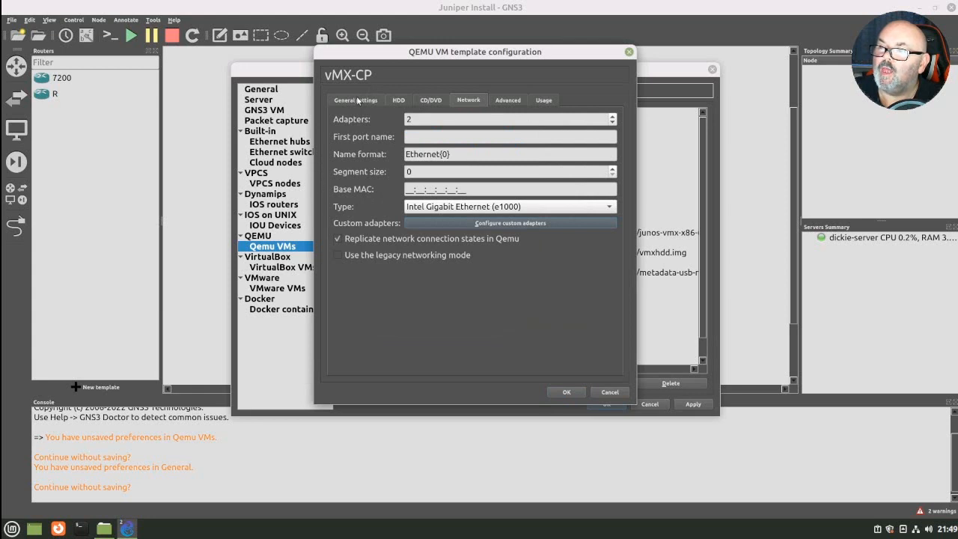
- Change the vMX-CP template's symbol to the router symbol from the Classic set of the symbols library
click(358, 100)
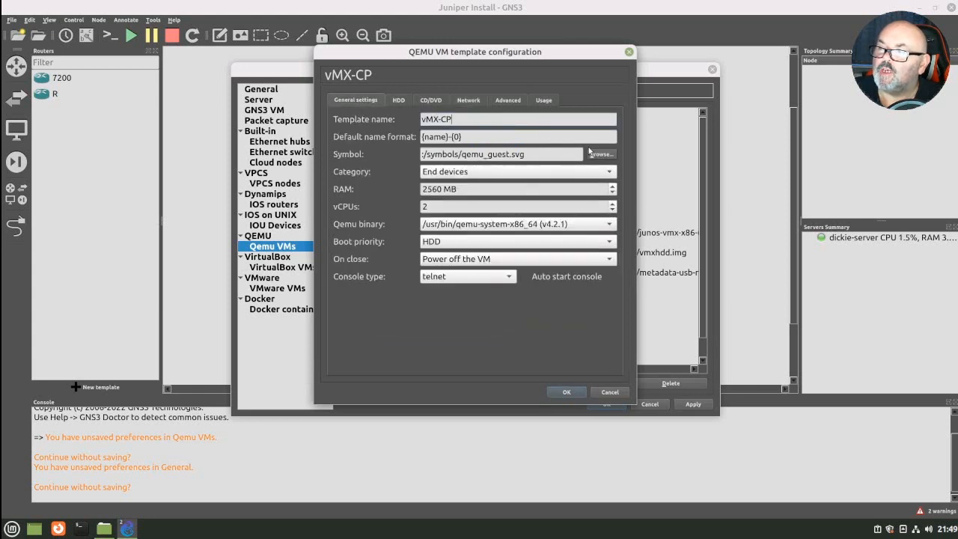
click(591, 153)
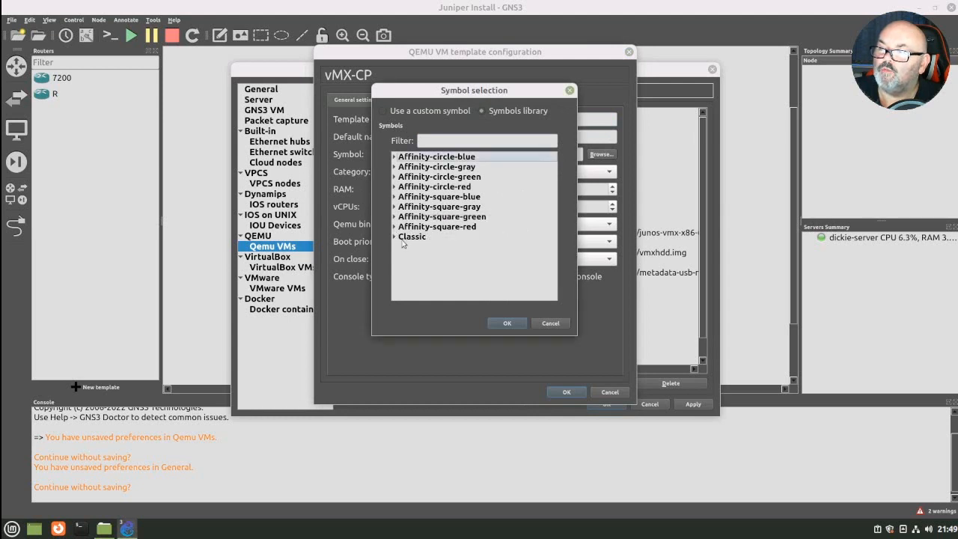
click(395, 236)
scroll(445, 254, down, 3)
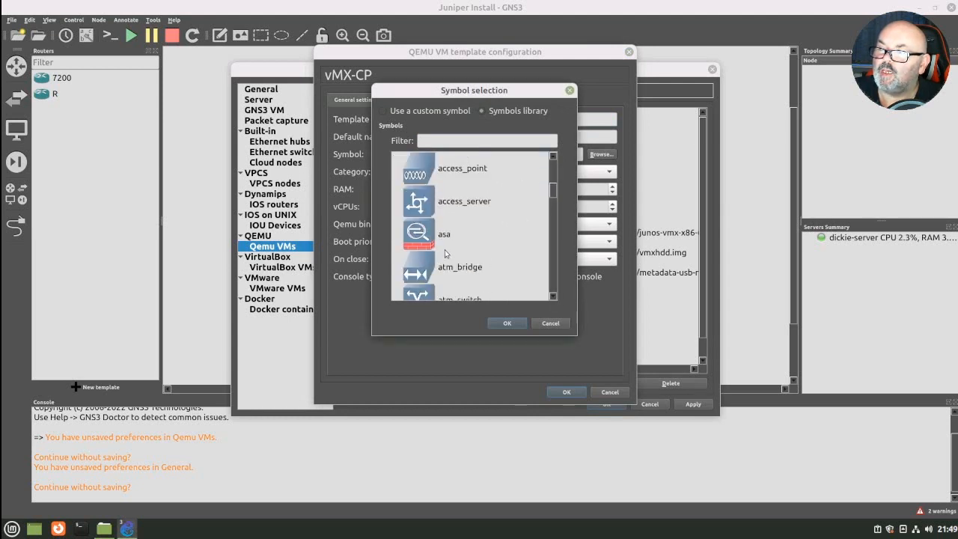
scroll(446, 251, down, 8)
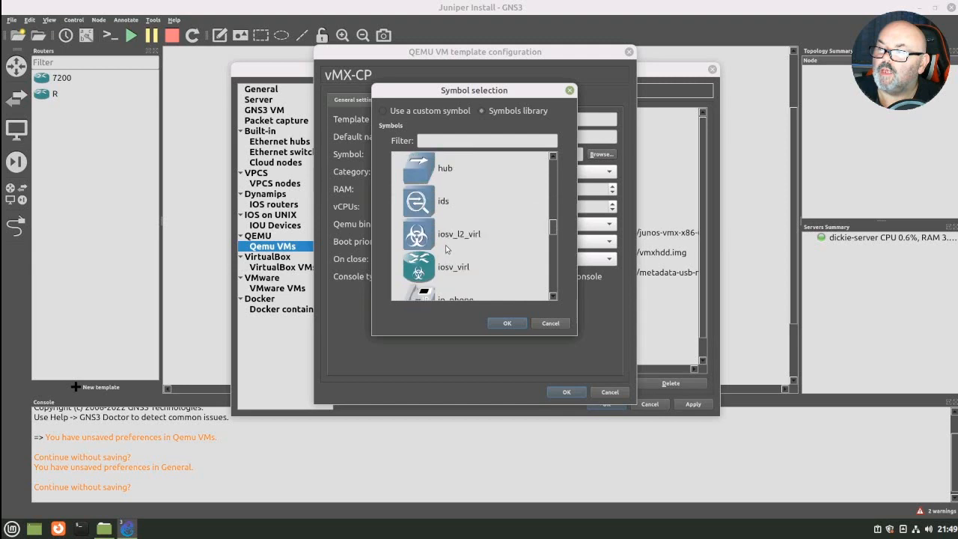
scroll(446, 247, down, 5)
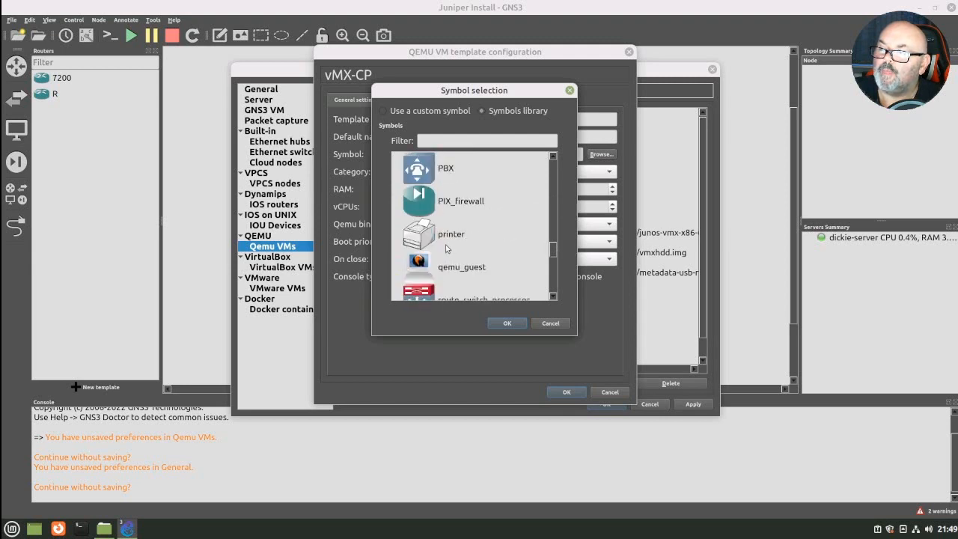
scroll(445, 248, down, 1)
click(443, 238)
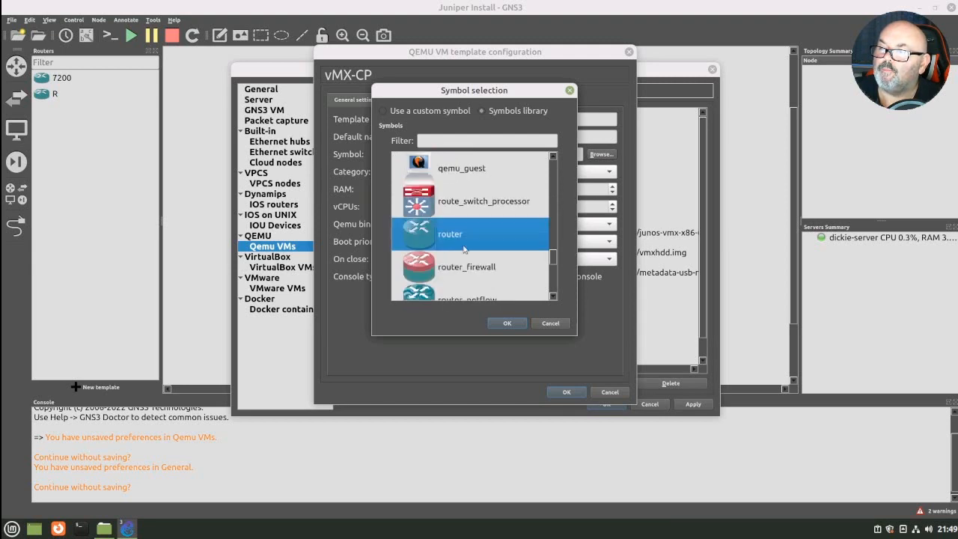
click(508, 323)
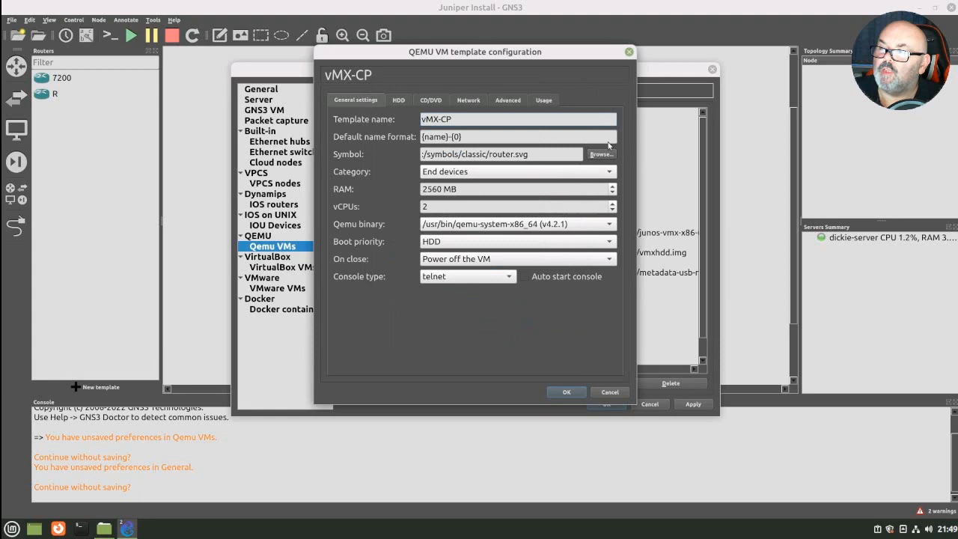
- Set the template's category to Routers, save its configuration and apply the preferences
click(566, 173)
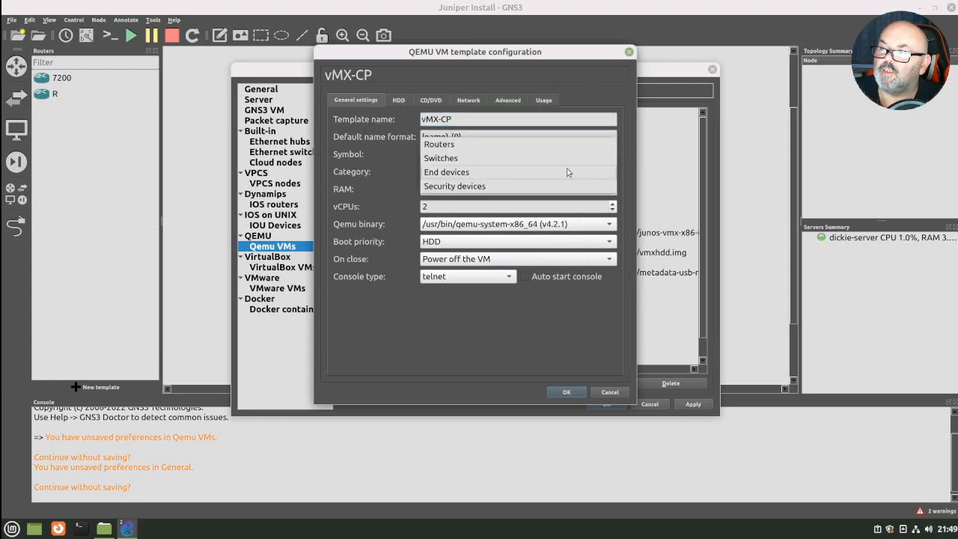
click(459, 149)
click(566, 391)
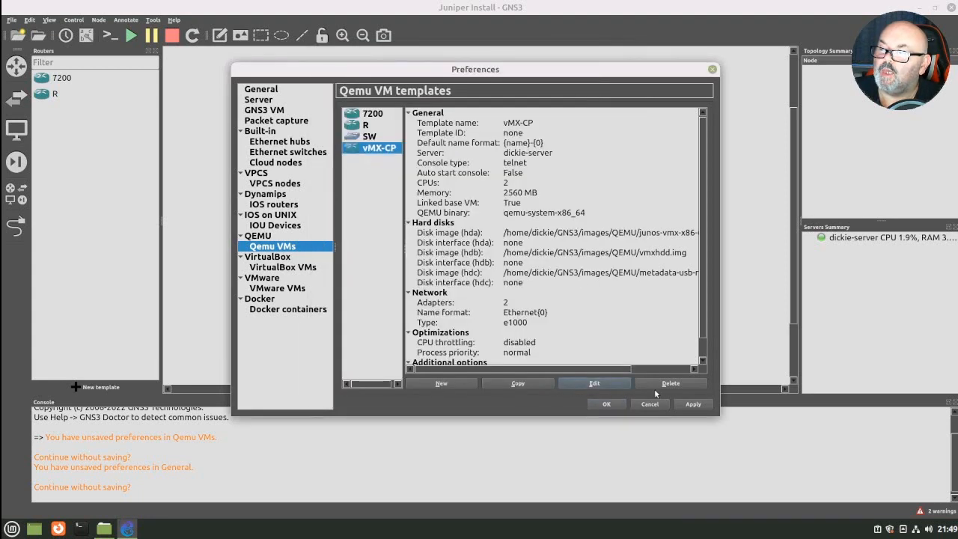
click(696, 404)
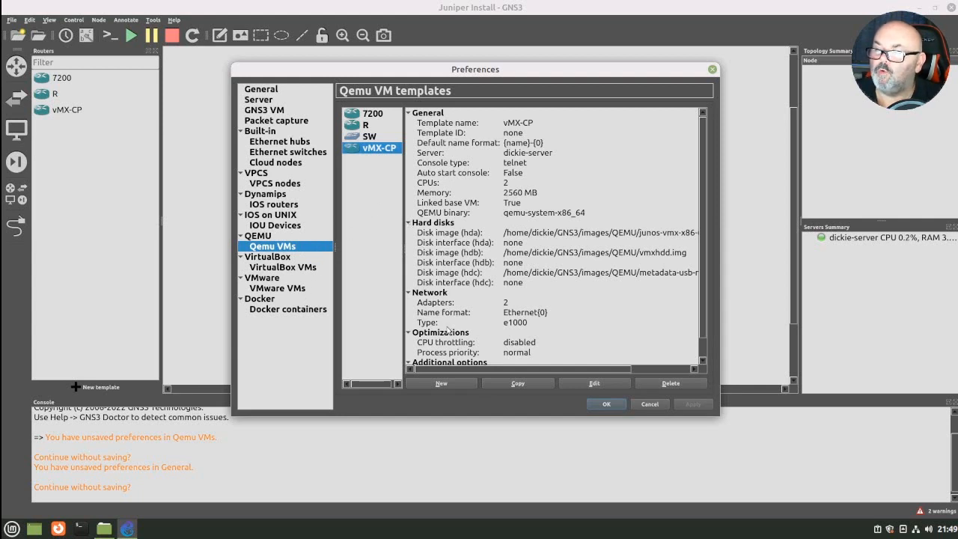
- Start a new QEMU VM template and name it vMX-FP
click(441, 383)
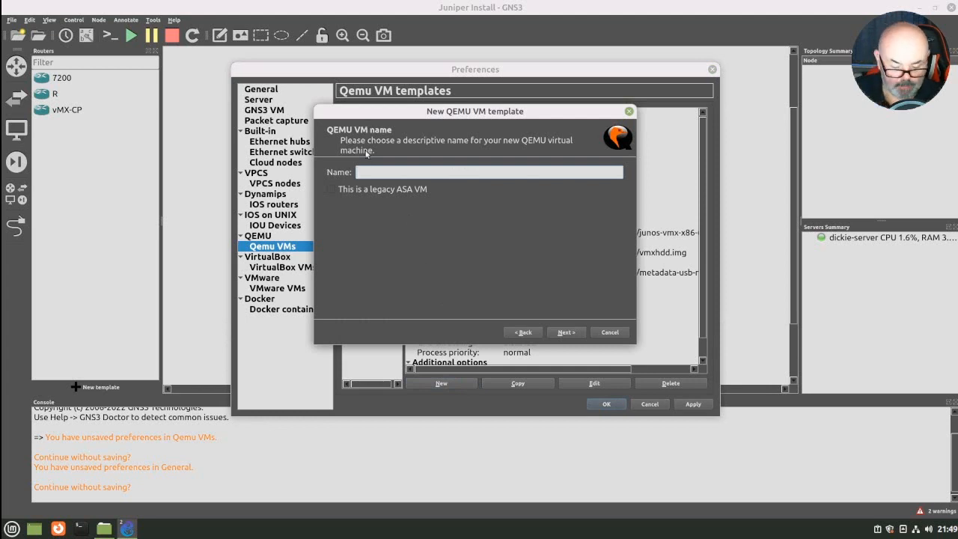
text(v)
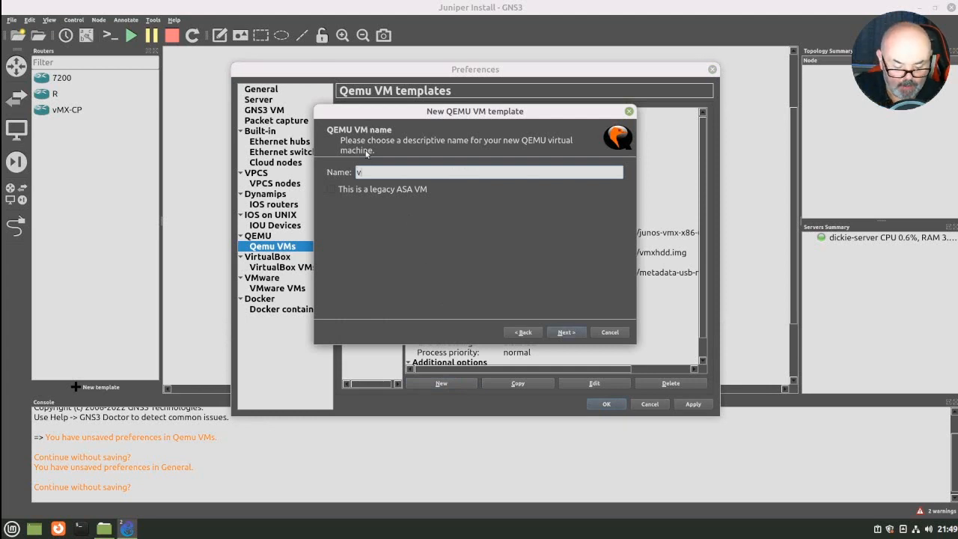
text(MX)
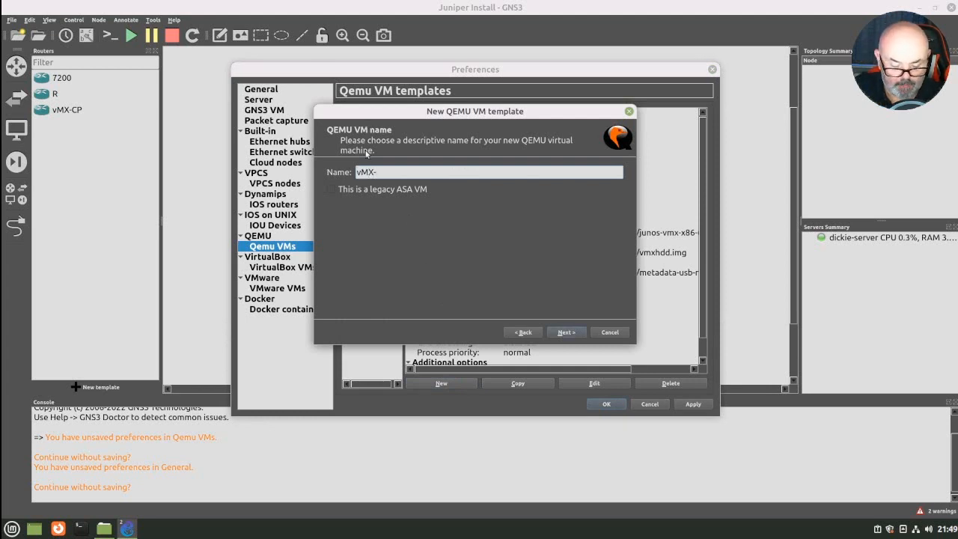
text(-FP)
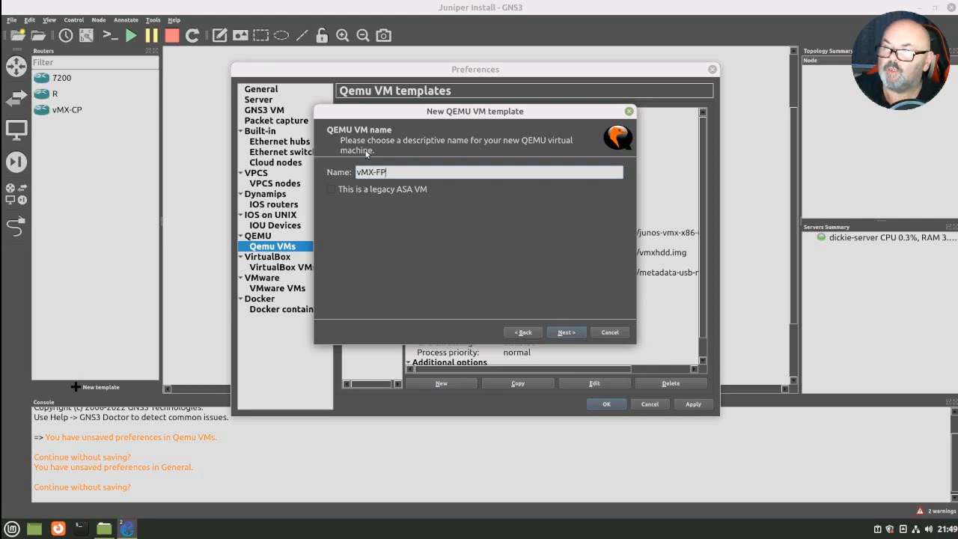
click(580, 332)
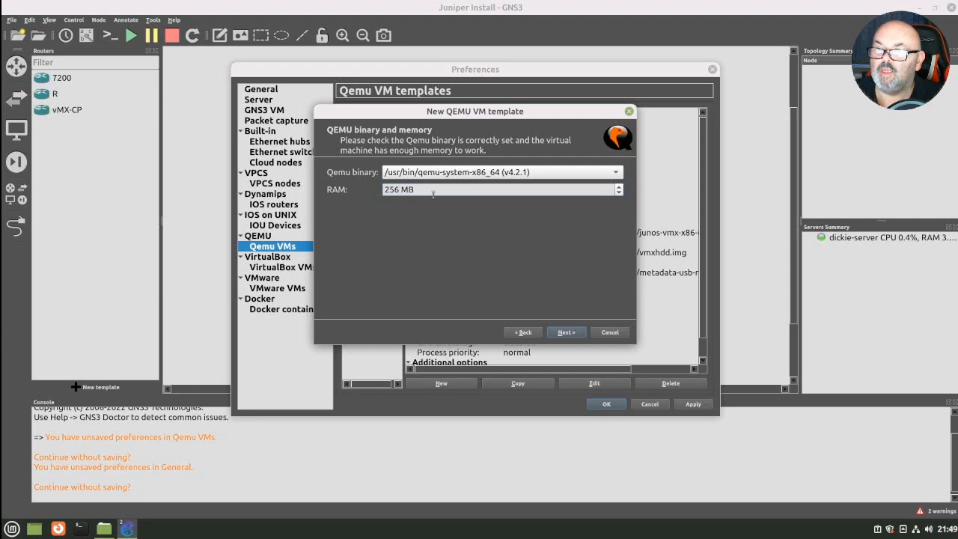
- Set the new template's RAM to 4096 MB and accept telnet as its console type
text(0)
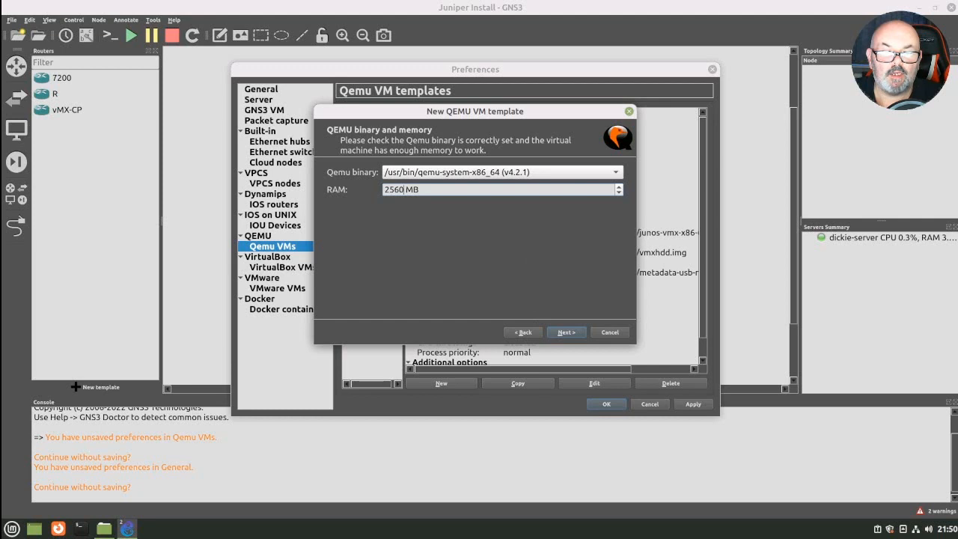
key(BackSpace)
key(BackSpace)
key(BackSpace)
key(BackSpace)
text(4096)
key(Return)
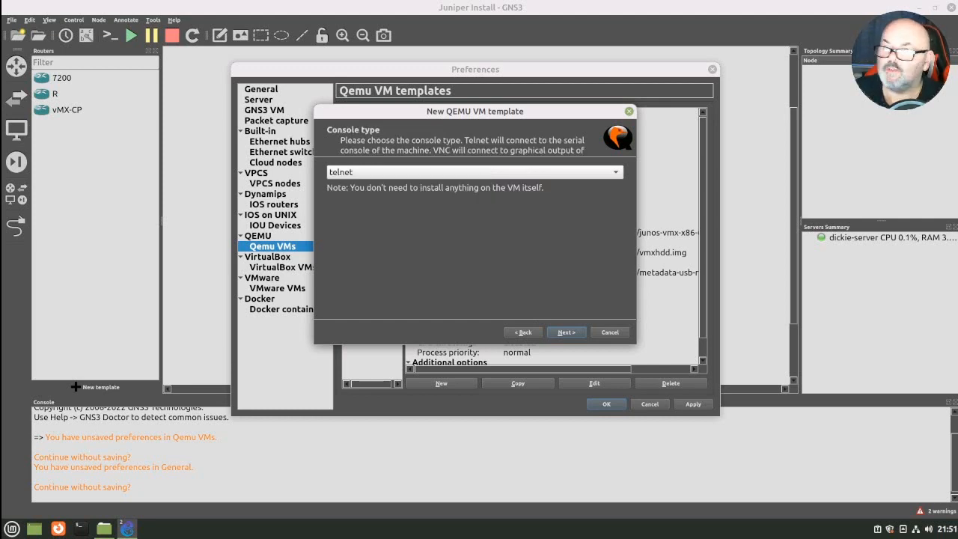
click(567, 332)
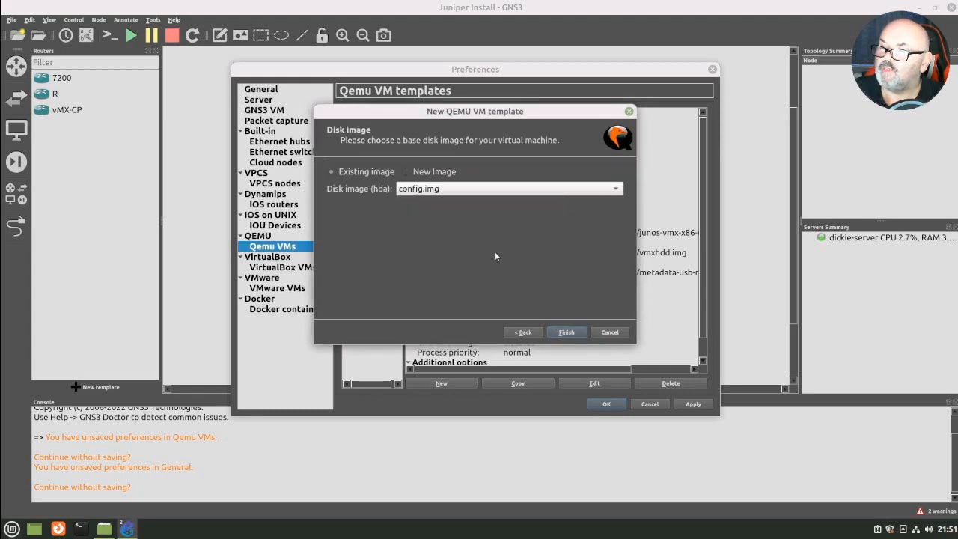
- Use vFPC-20170523.img as the new hda disk image, copy it to the default images directory and finish the template
click(436, 172)
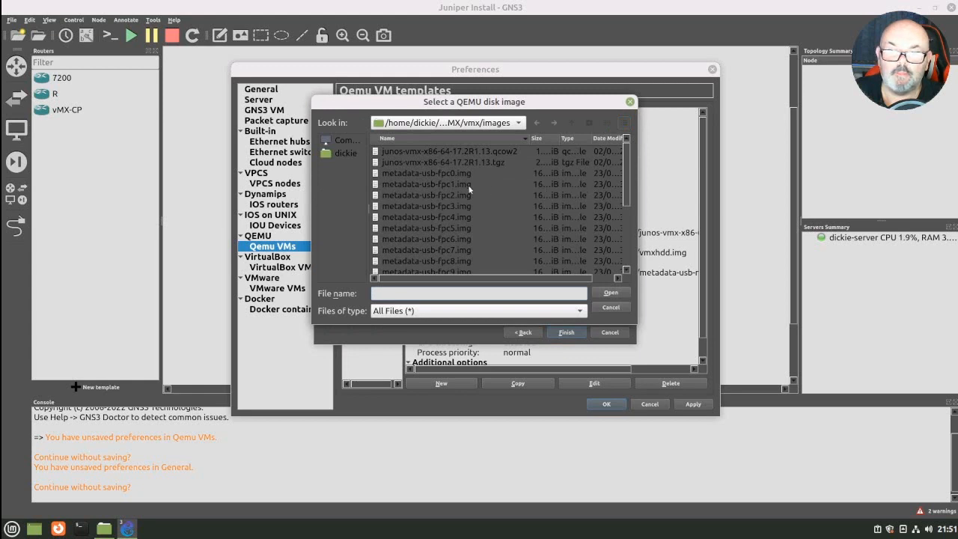
scroll(467, 186, down, 3)
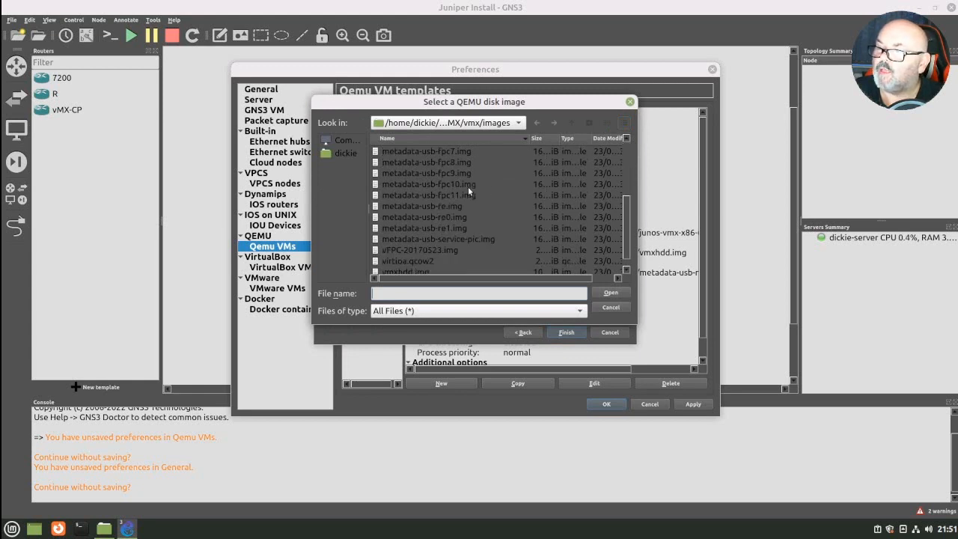
click(401, 248)
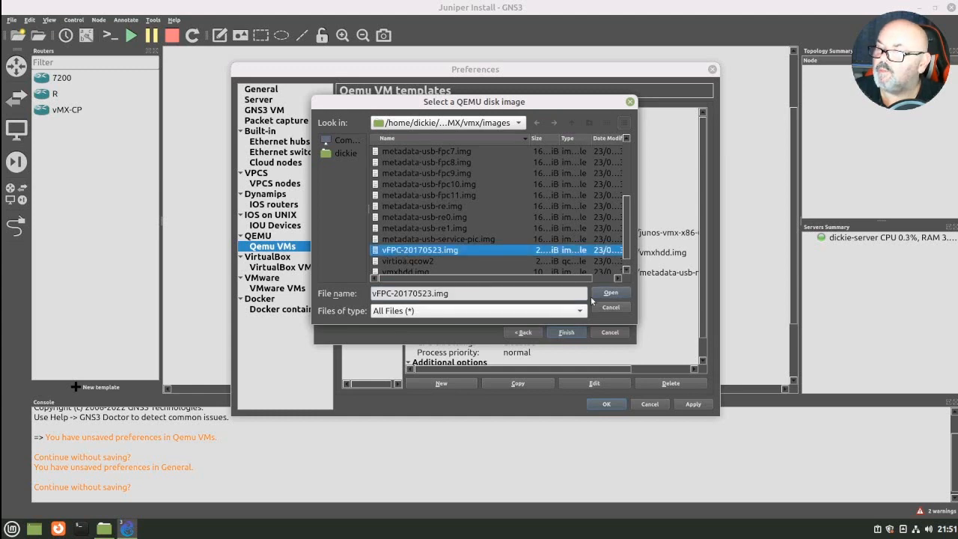
click(600, 293)
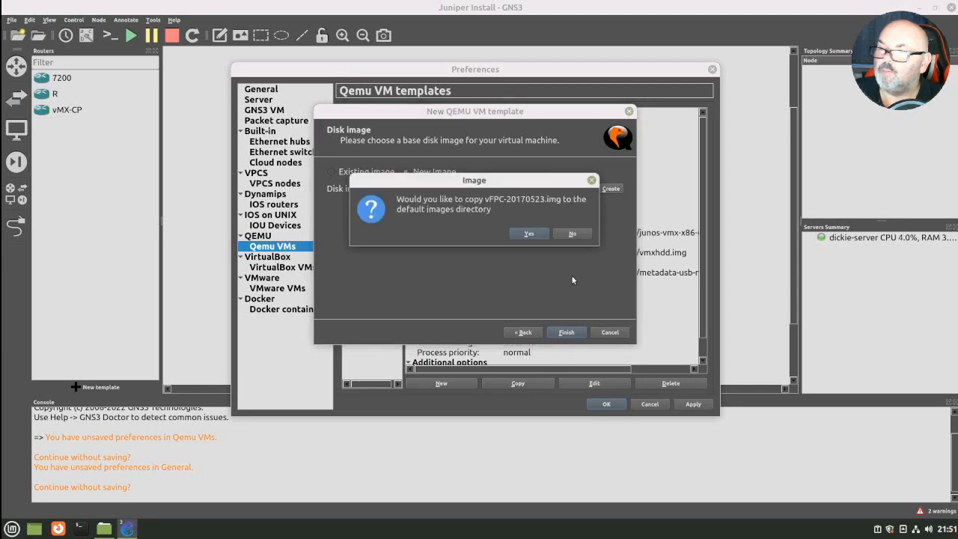
click(528, 234)
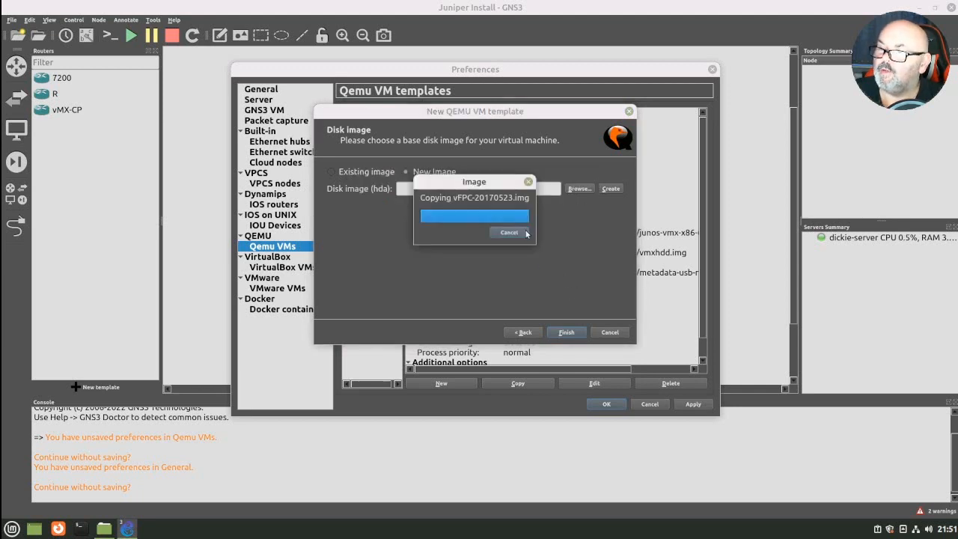
click(567, 334)
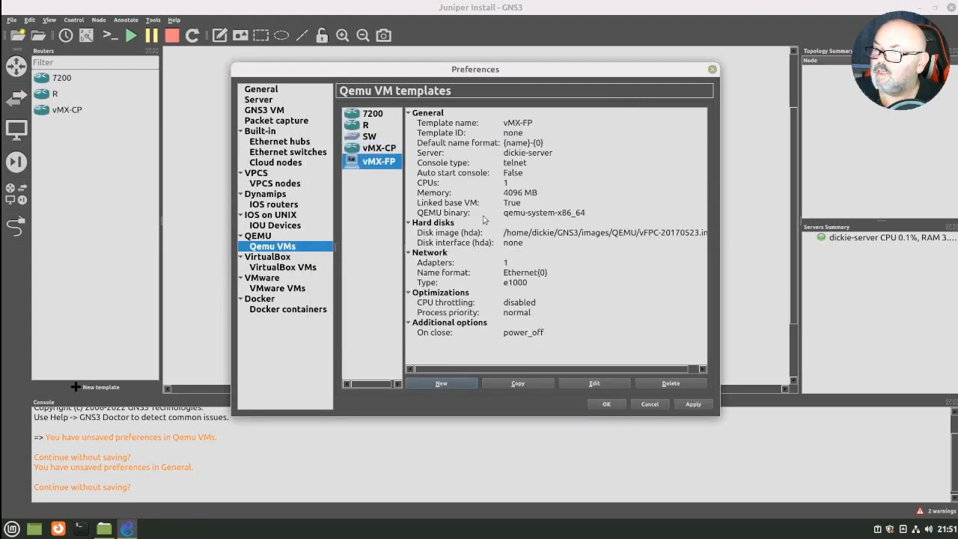
- Open the vMX-FP template for editing and set its vCPUs to 3 and its category to Routers
click(609, 383)
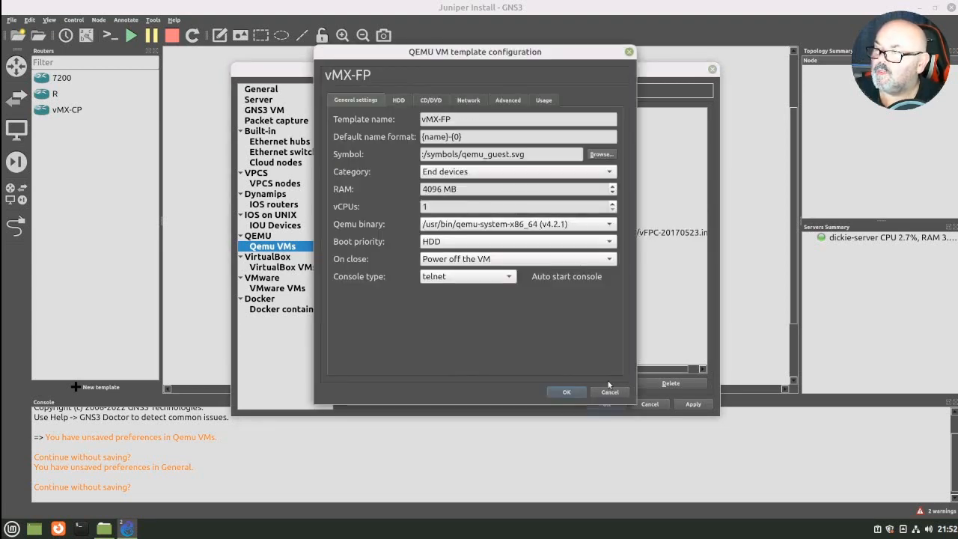
double_click(434, 210)
text(3)
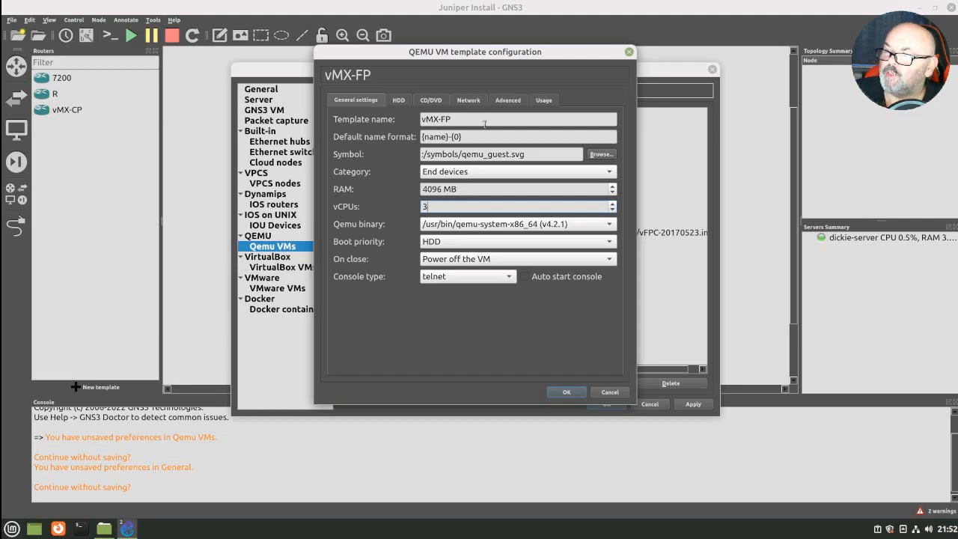
click(608, 172)
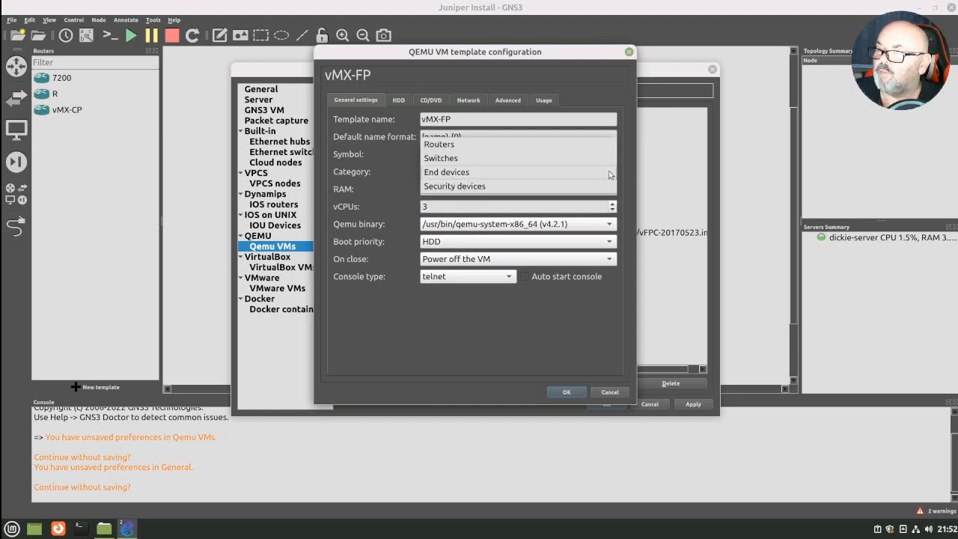
click(470, 146)
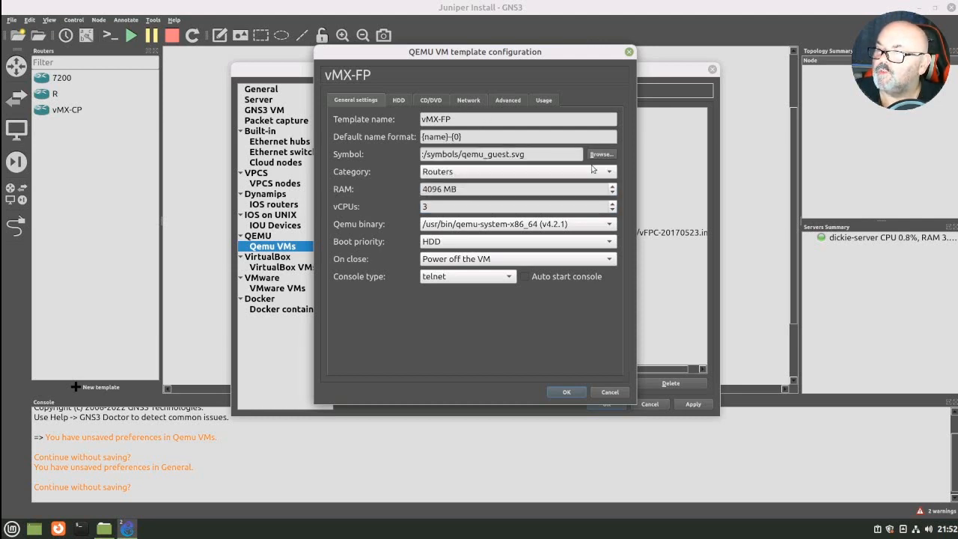
- Change the vMX-FP template's symbol to the switch symbol from the Affinity-circle-red set of the symbols library
click(595, 155)
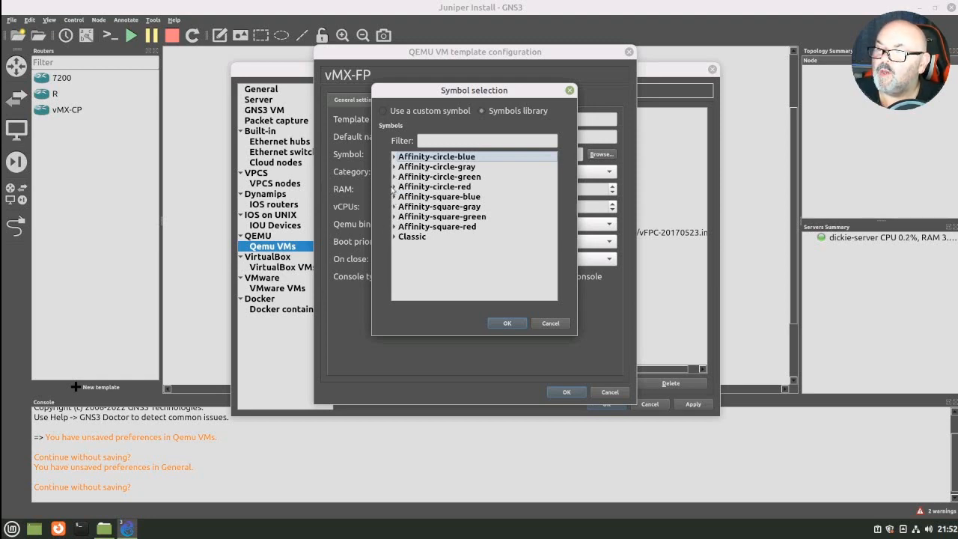
click(394, 187)
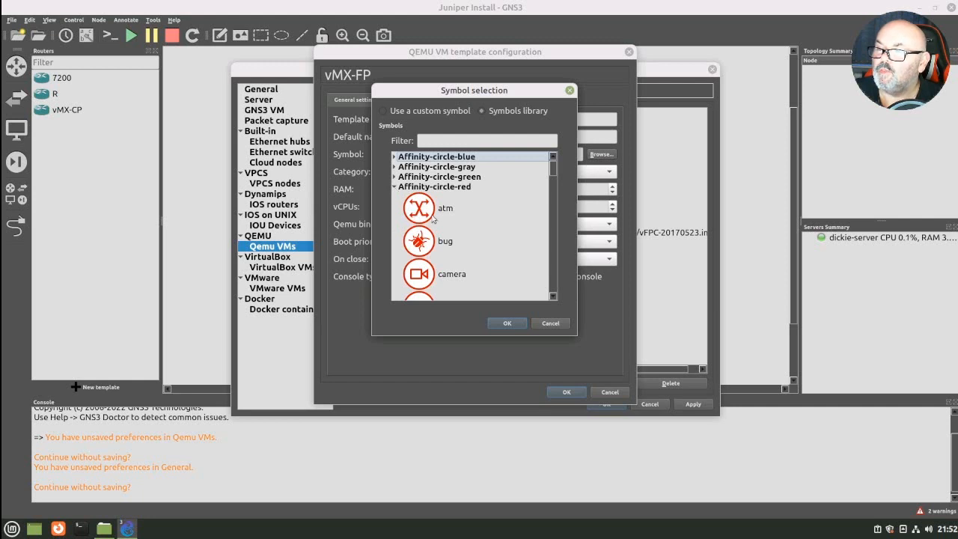
scroll(457, 214, down, 3)
scroll(458, 217, down, 5)
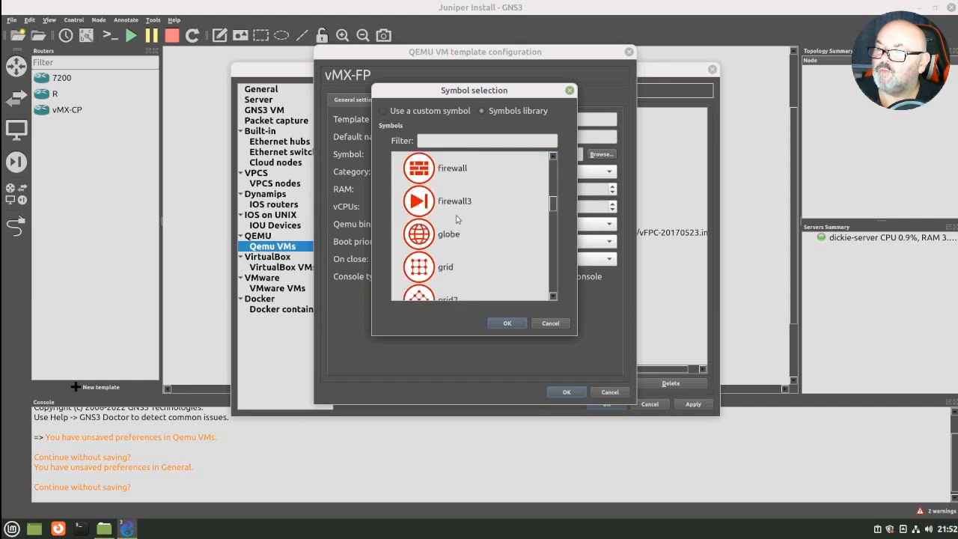
scroll(457, 219, down, 8)
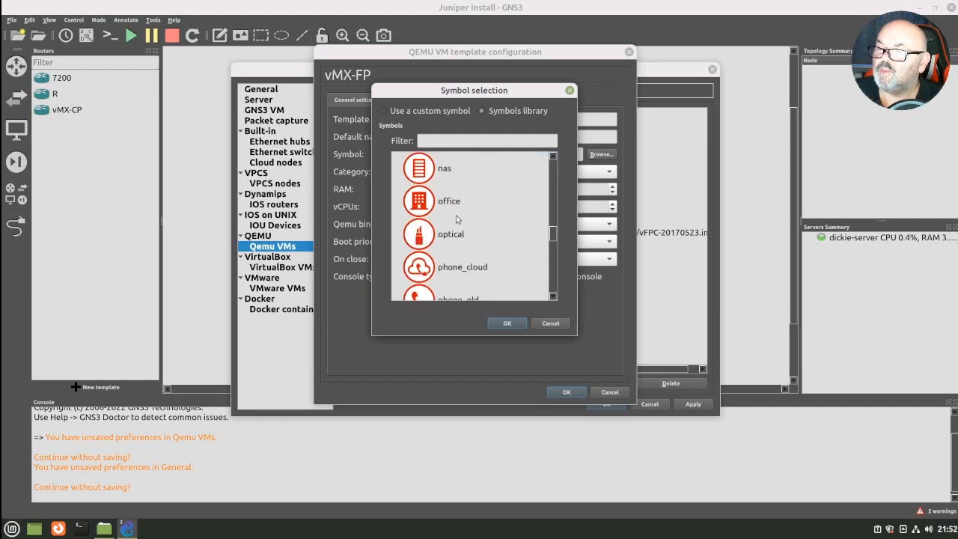
scroll(456, 219, down, 3)
scroll(456, 219, down, 4)
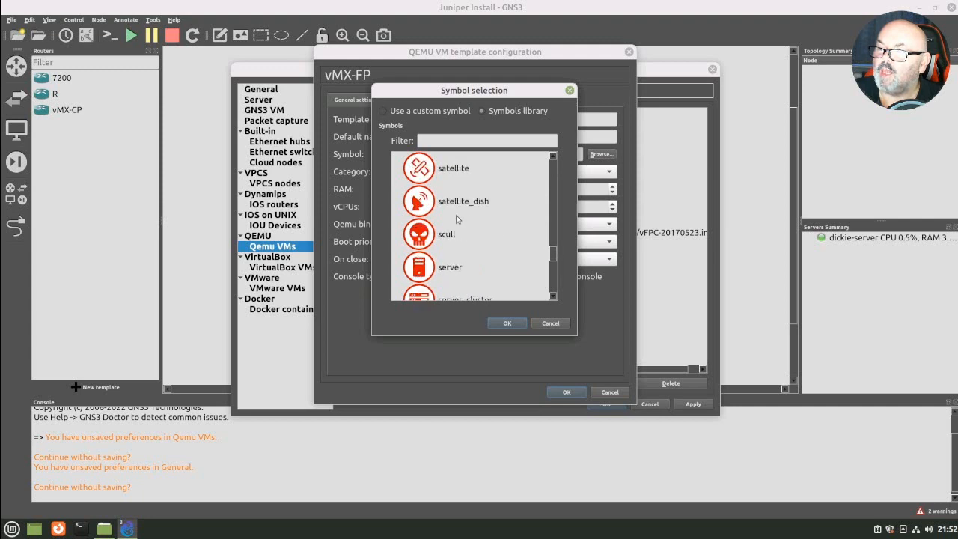
scroll(456, 216, down, 6)
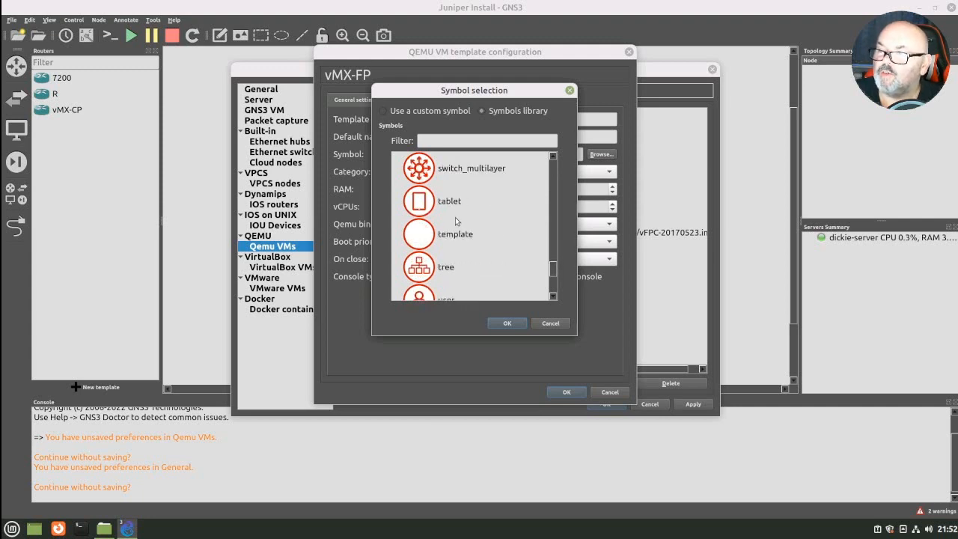
scroll(460, 217, up, 20)
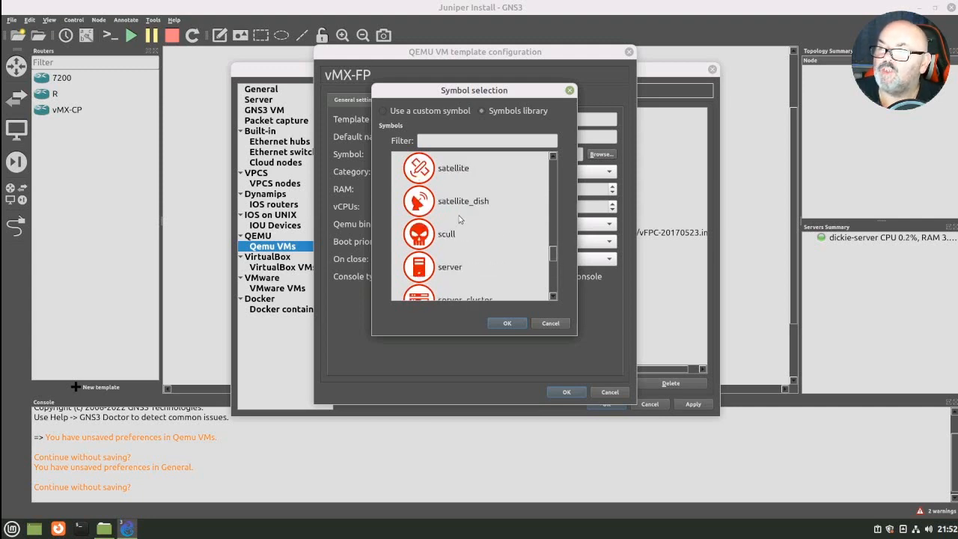
scroll(459, 218, up, 4)
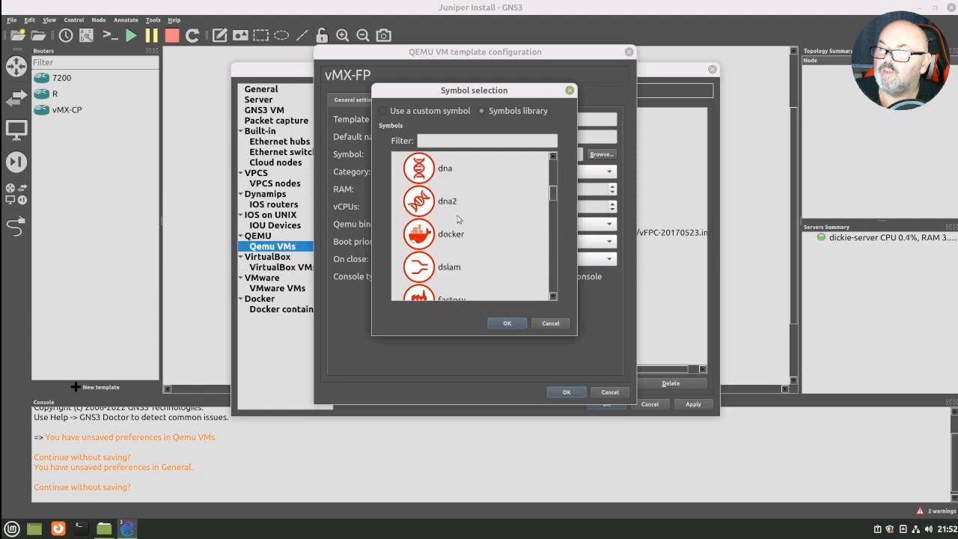
scroll(459, 218, up, 4)
scroll(459, 219, down, 3)
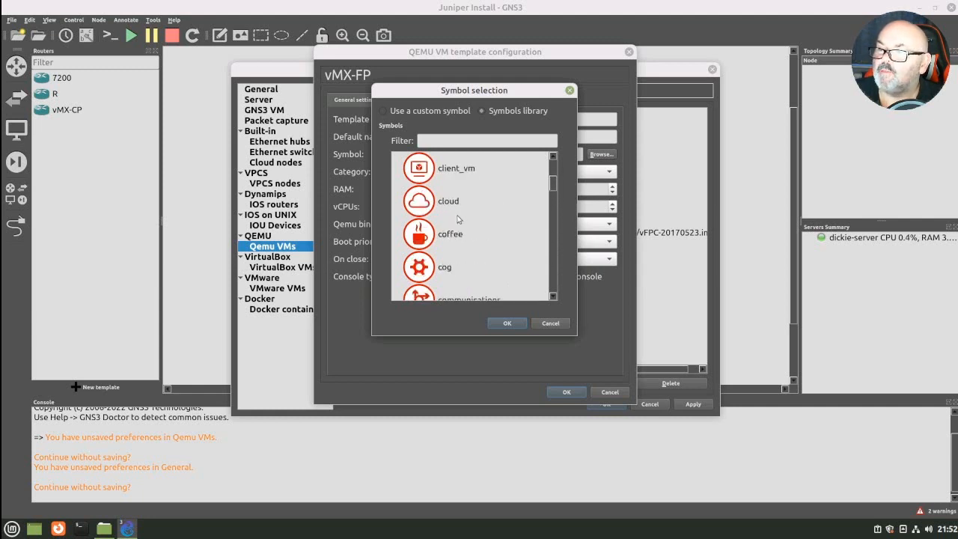
scroll(458, 219, down, 9)
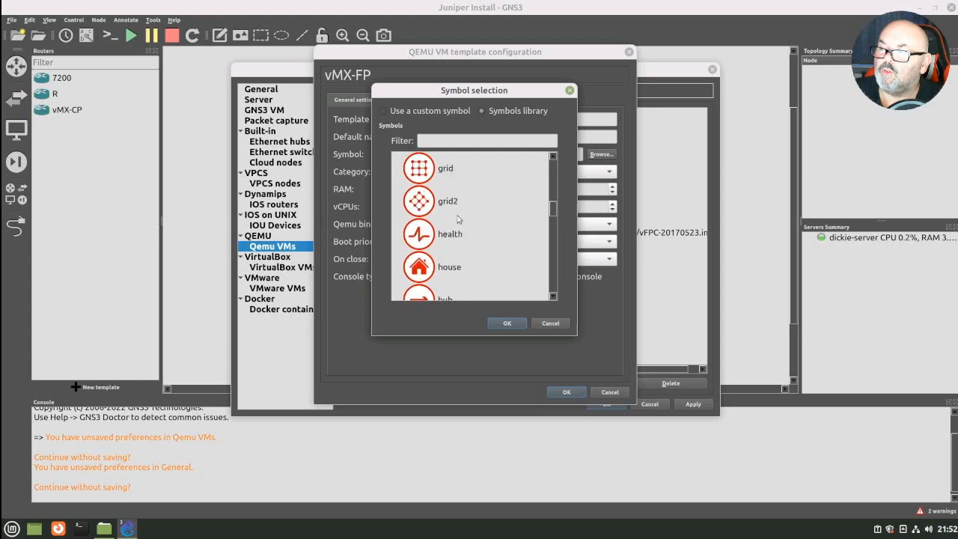
scroll(459, 219, down, 12)
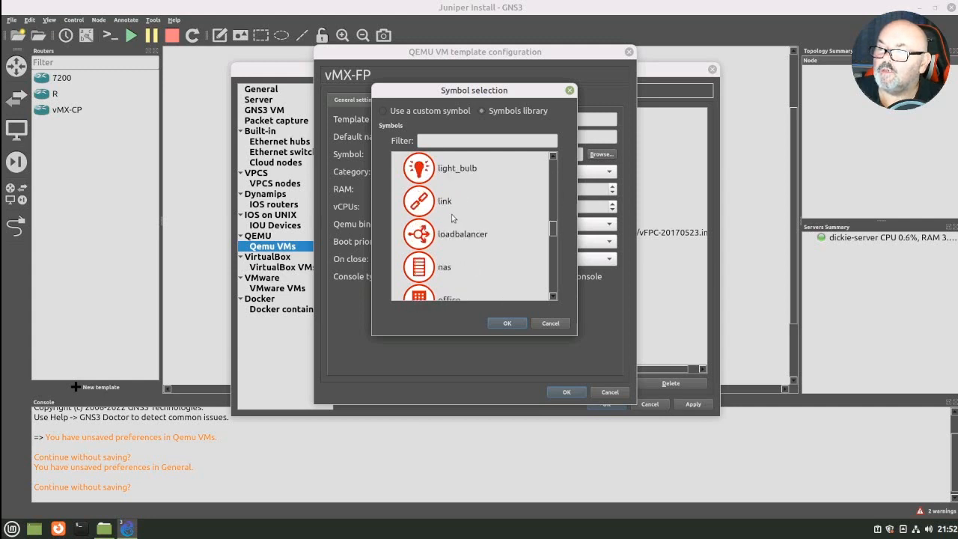
scroll(452, 218, down, 6)
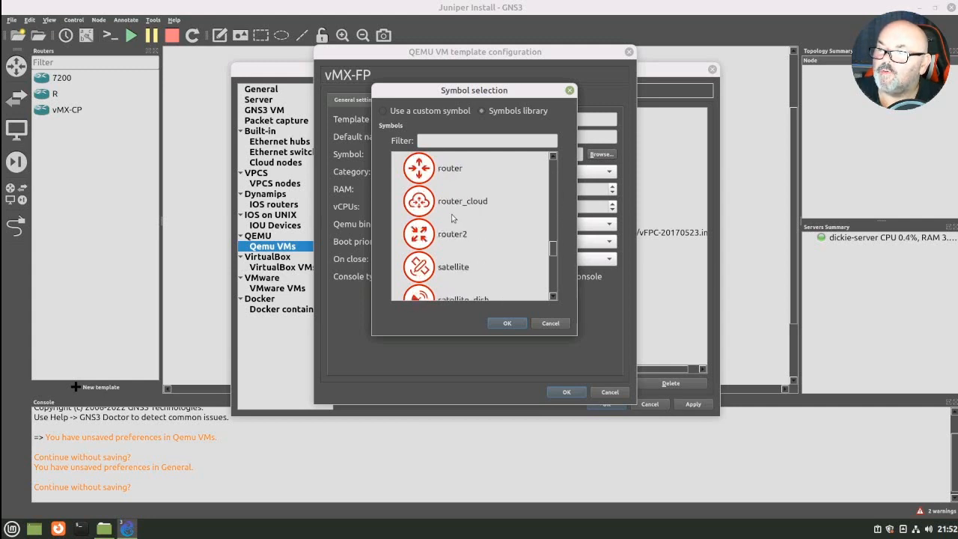
scroll(452, 218, down, 3)
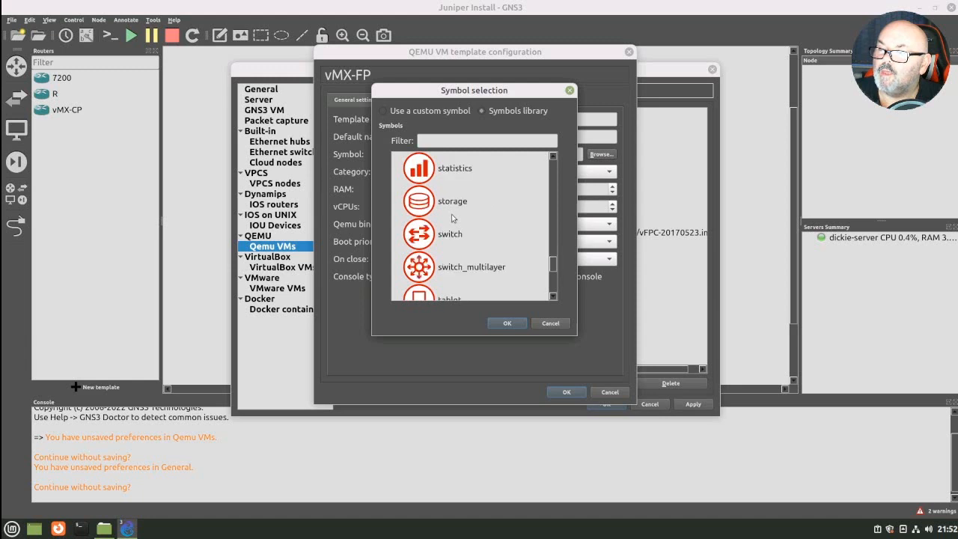
click(431, 266)
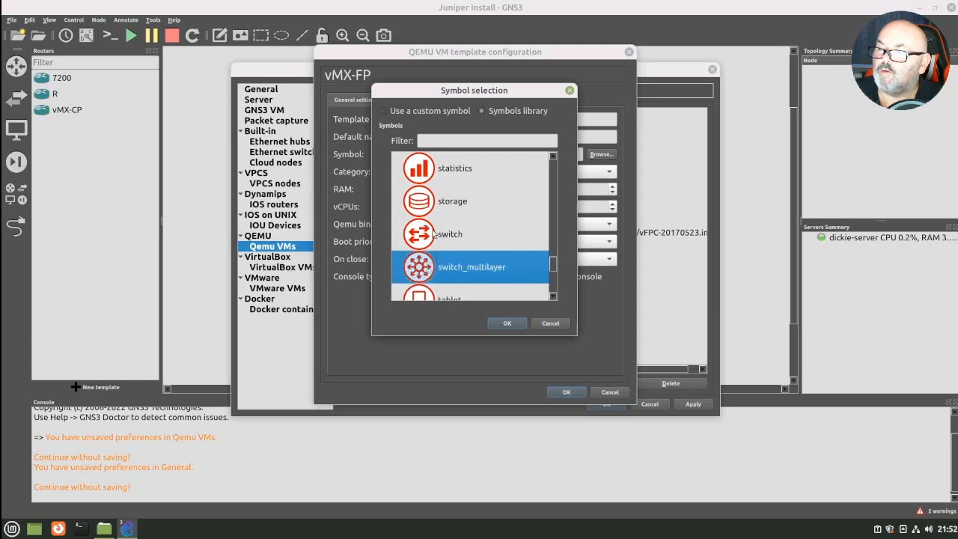
click(433, 234)
click(512, 323)
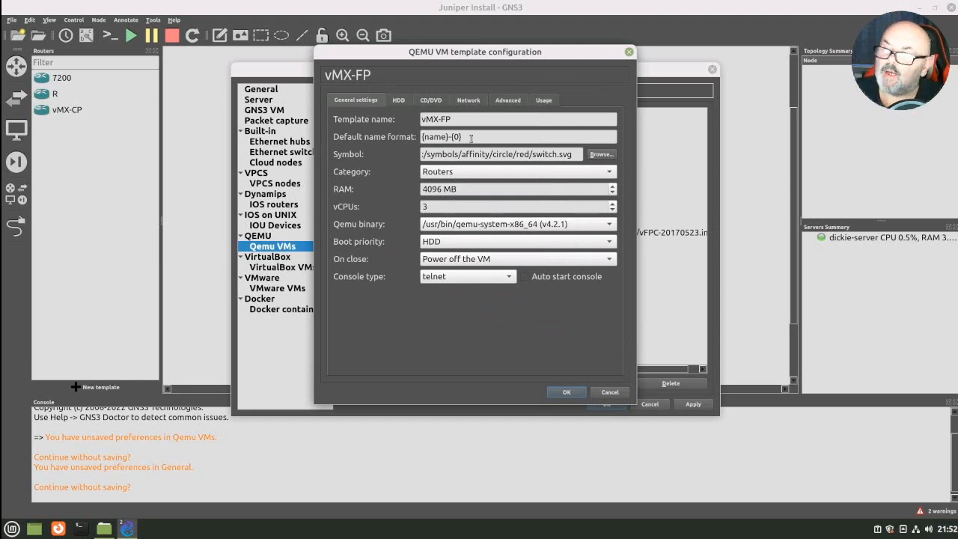
- Set the vMX-FP template's network adapters to 12 and name the ports of custom adapters 0 and 1 fxp and int
click(468, 101)
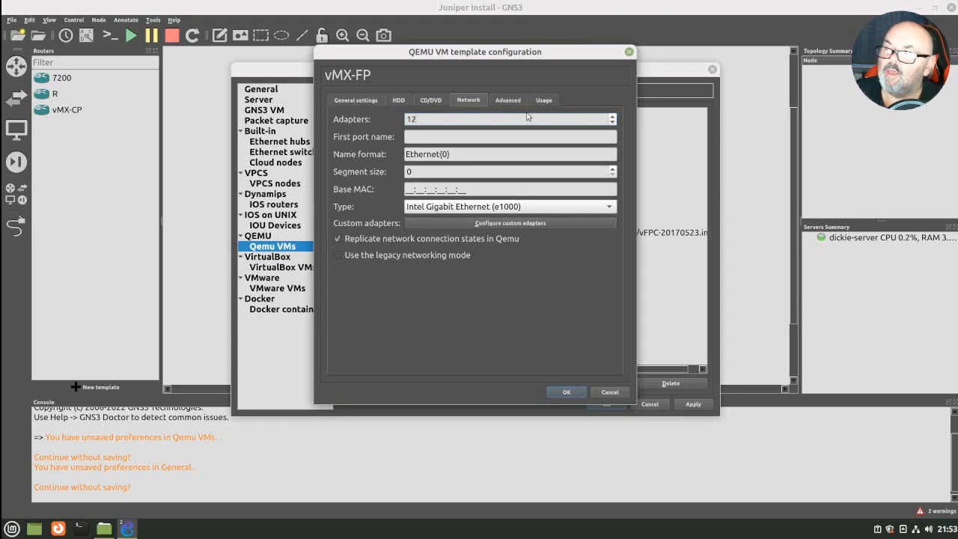
click(444, 223)
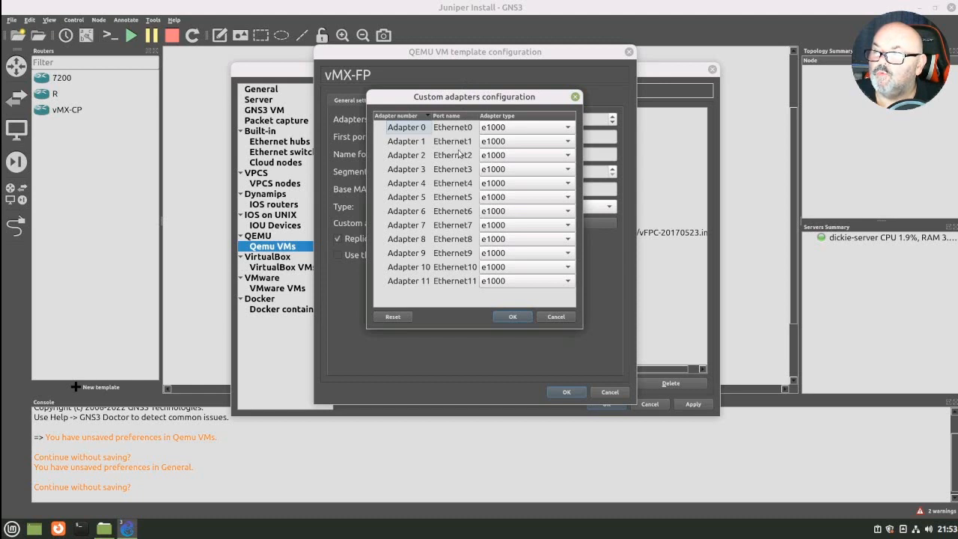
double_click(454, 127)
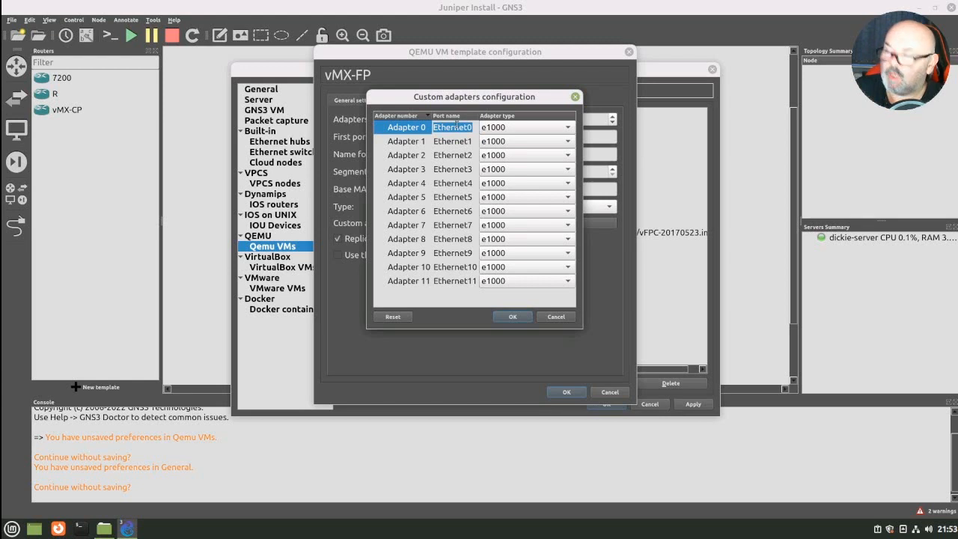
text(fxp)
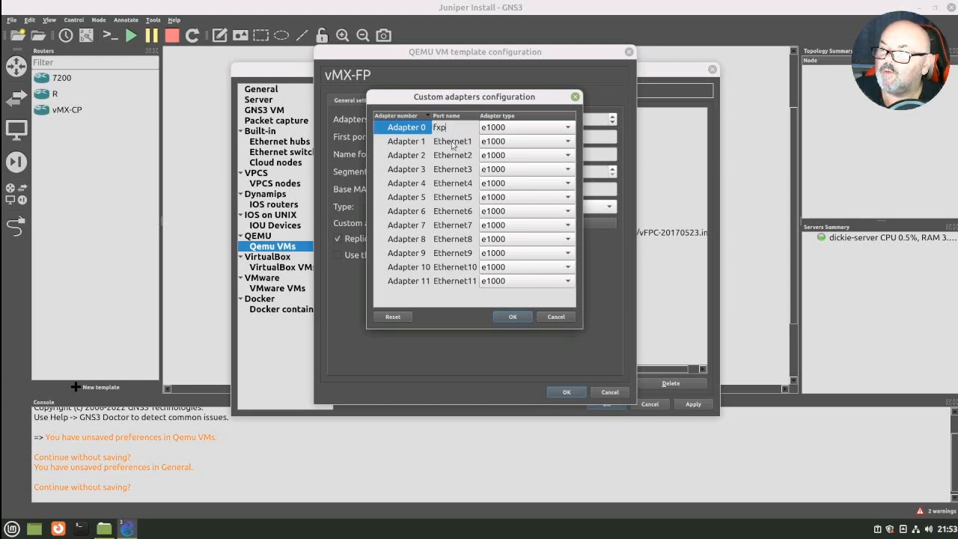
double_click(453, 141)
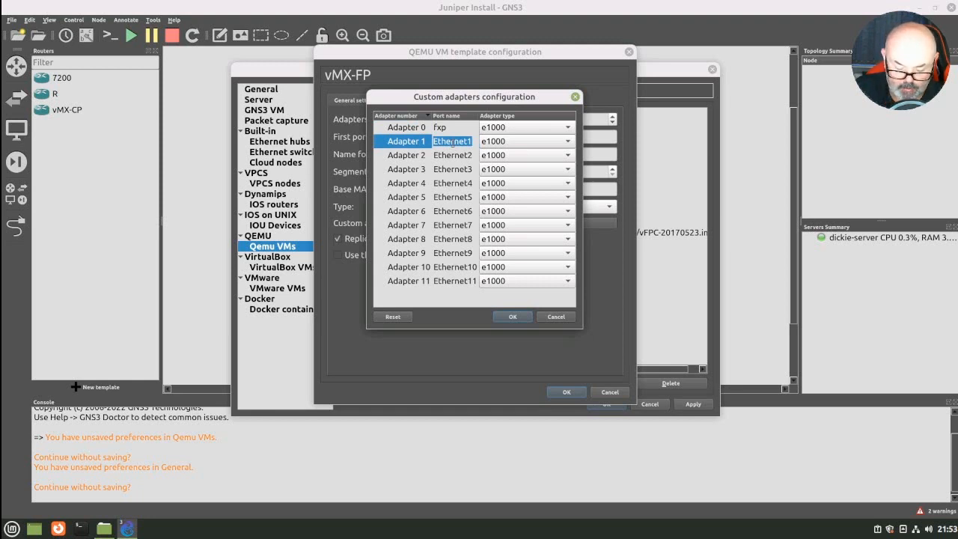
text(int)
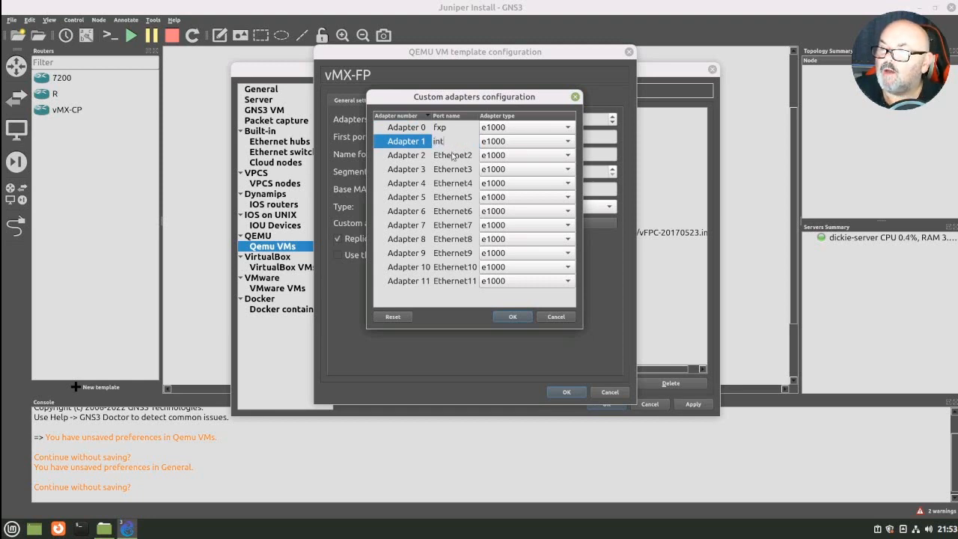
- Name the ports of custom adapters 2 through 6 as 00, 01, 02, 03 and 04 in order
double_click(453, 154)
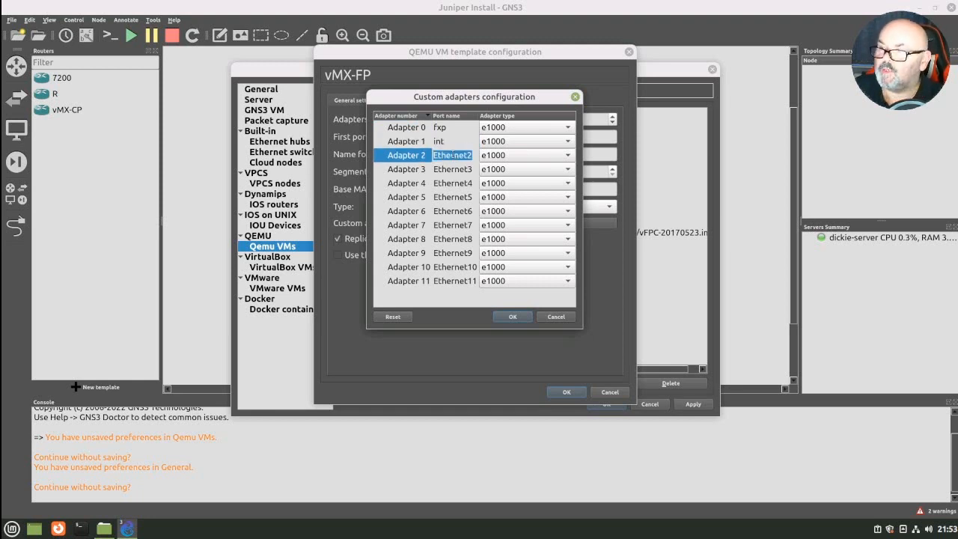
text(00)
double_click(453, 169)
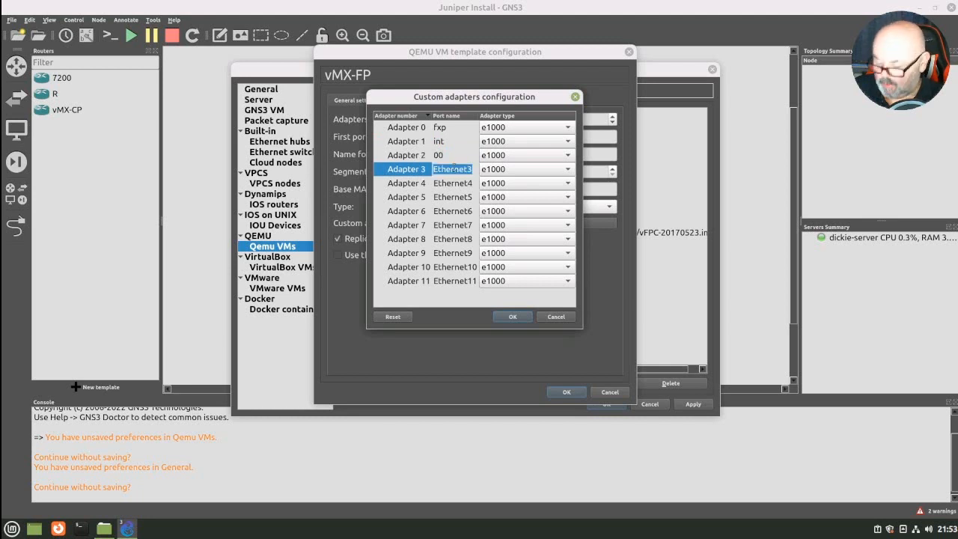
text(01)
double_click(445, 182)
text(0)
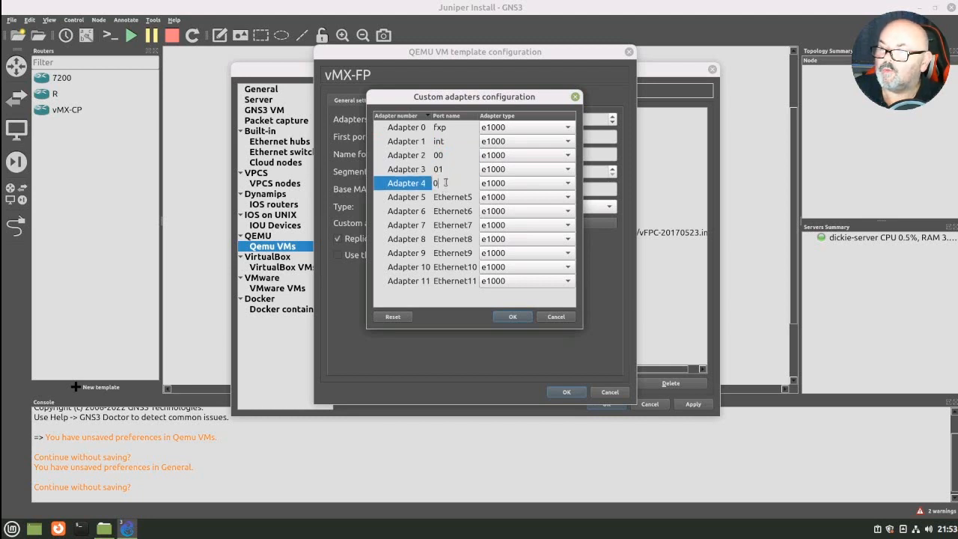
text(2)
double_click(453, 197)
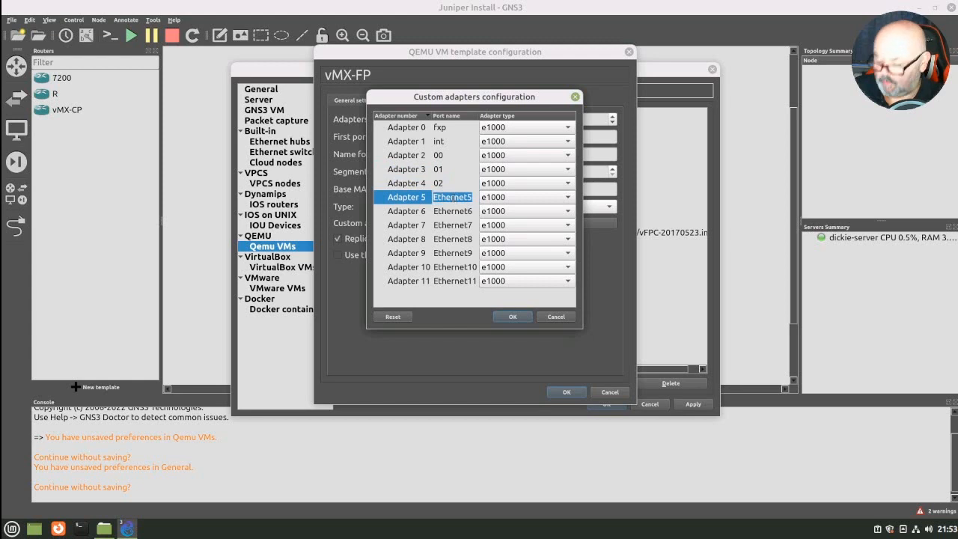
text(03)
double_click(453, 212)
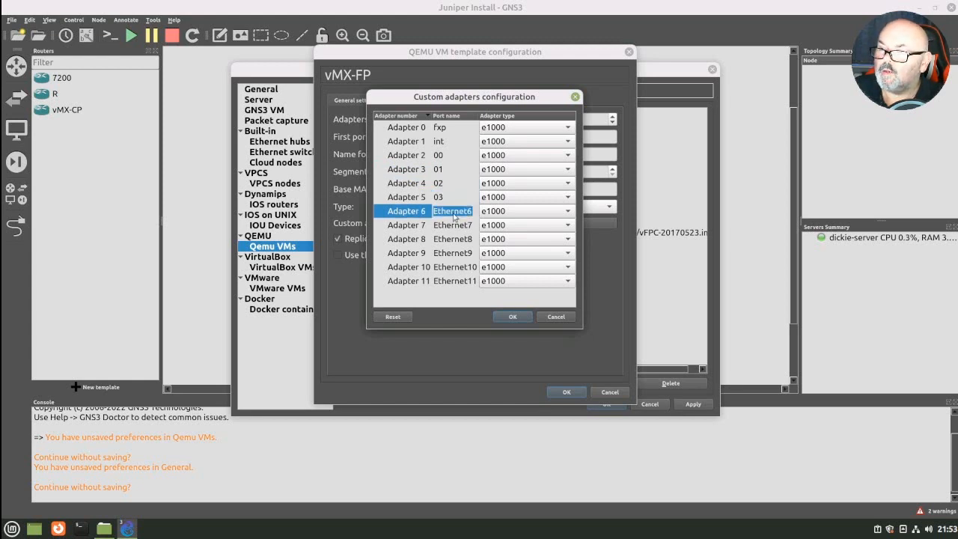
text(04)
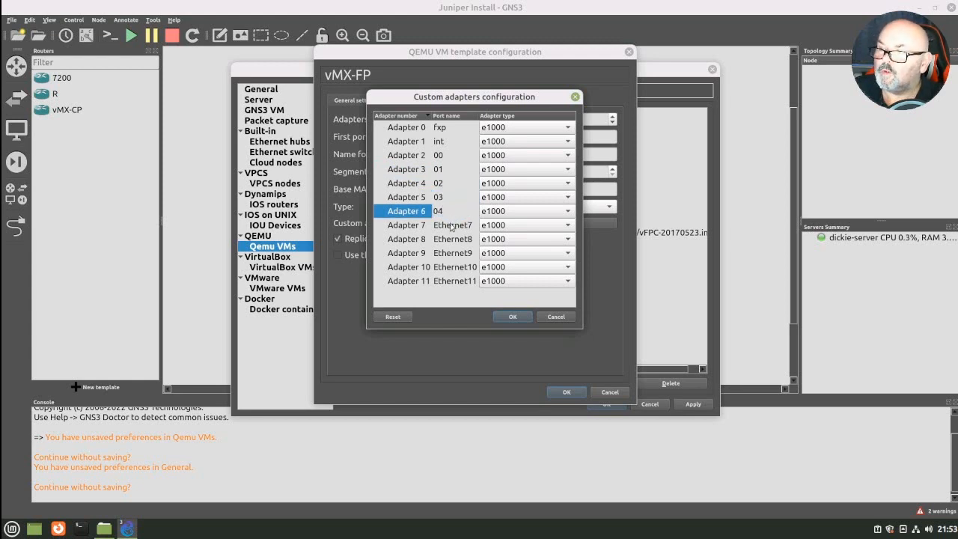
- Name the ports of custom adapters 7 through 11 as 05, 06, 07, 08 and 09, and accept the custom adapter configuration
double_click(451, 225)
text(05)
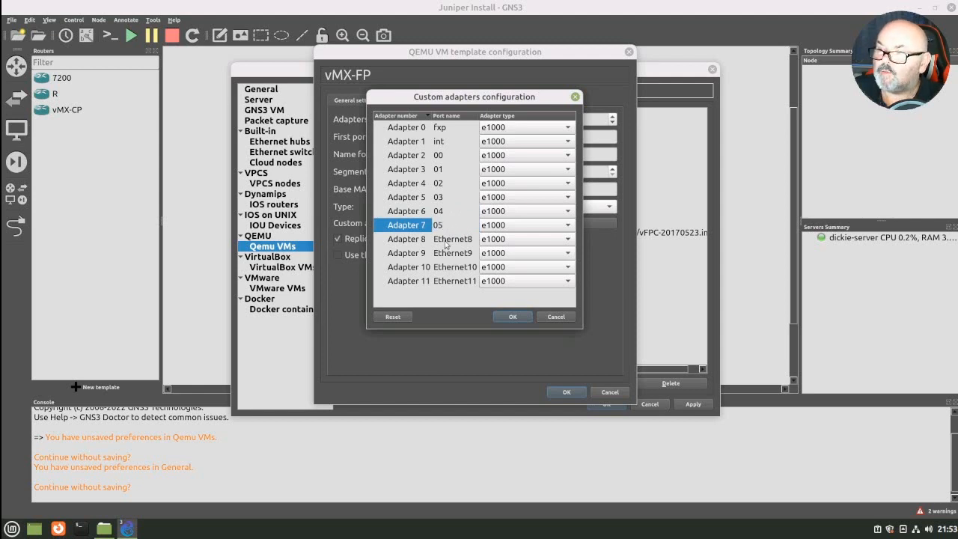
double_click(446, 243)
text(06)
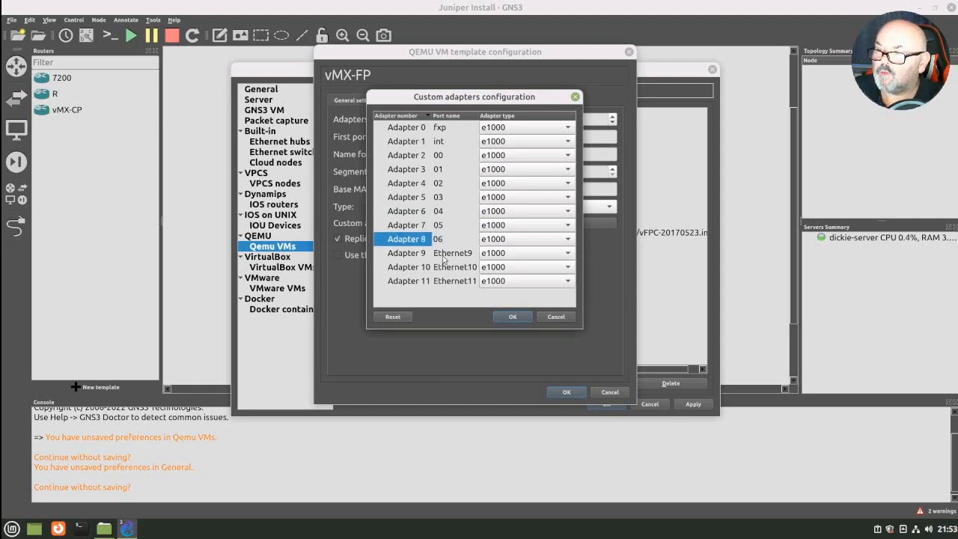
double_click(446, 255)
text(07)
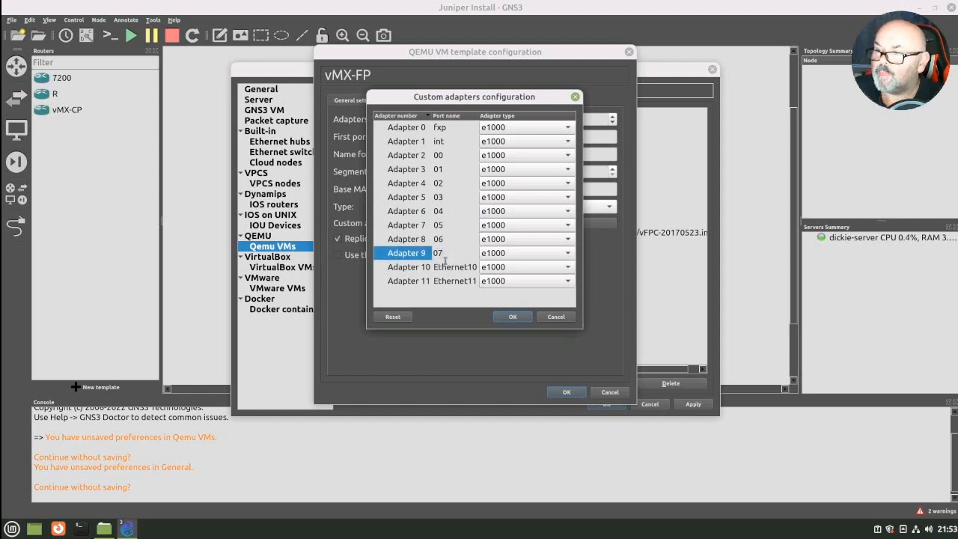
double_click(445, 265)
text(08)
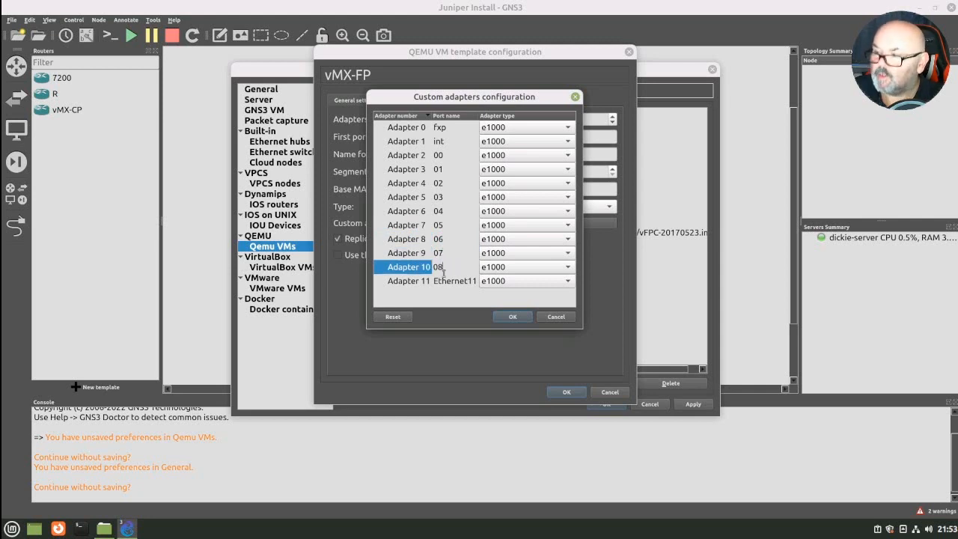
double_click(445, 280)
text(09)
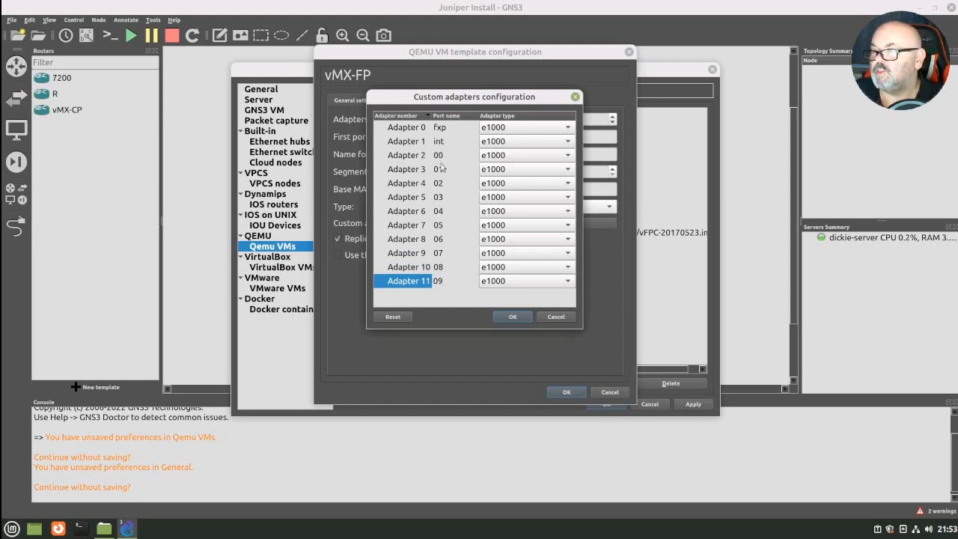
click(512, 317)
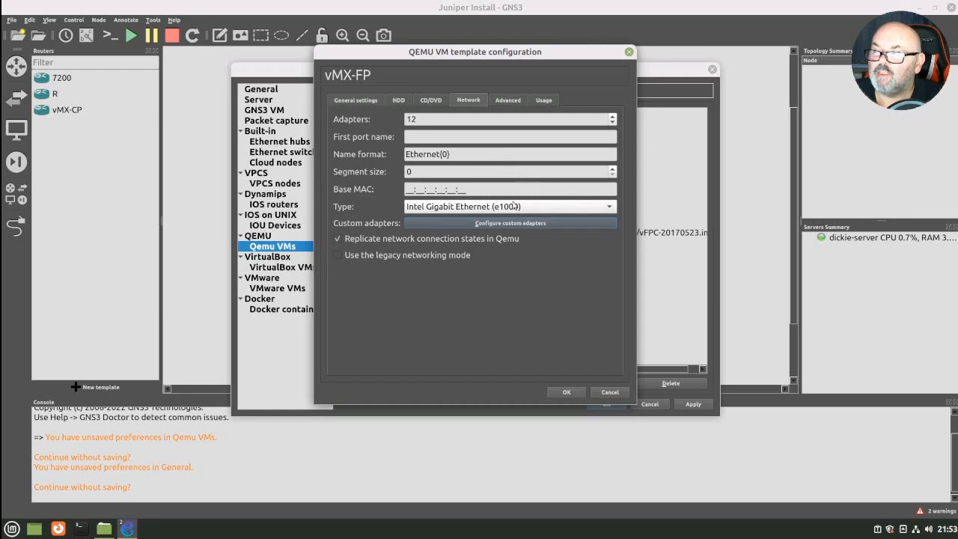
- Set the vMX-FP network type to Paravirtualized Network I/O (virtio-net-pci), then save the template and apply the preferences
click(610, 210)
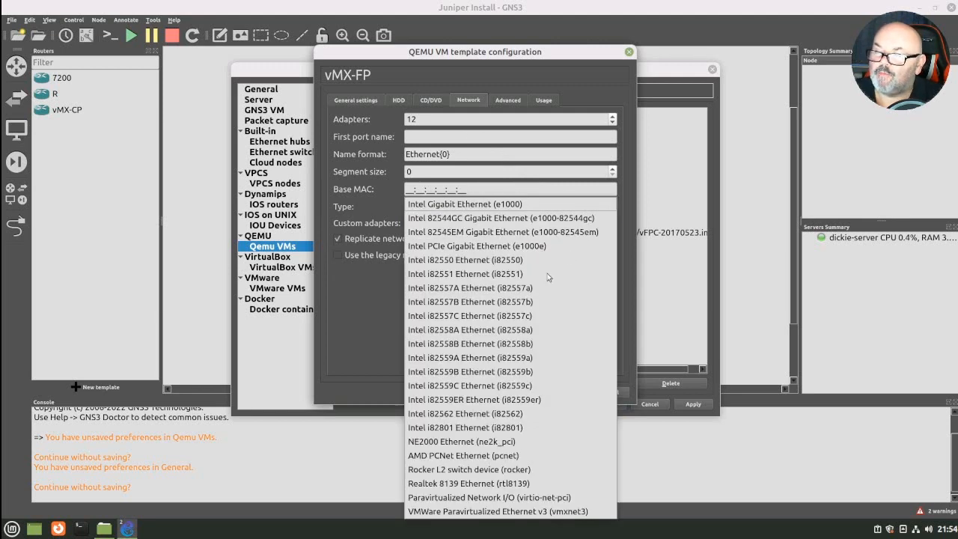
click(480, 498)
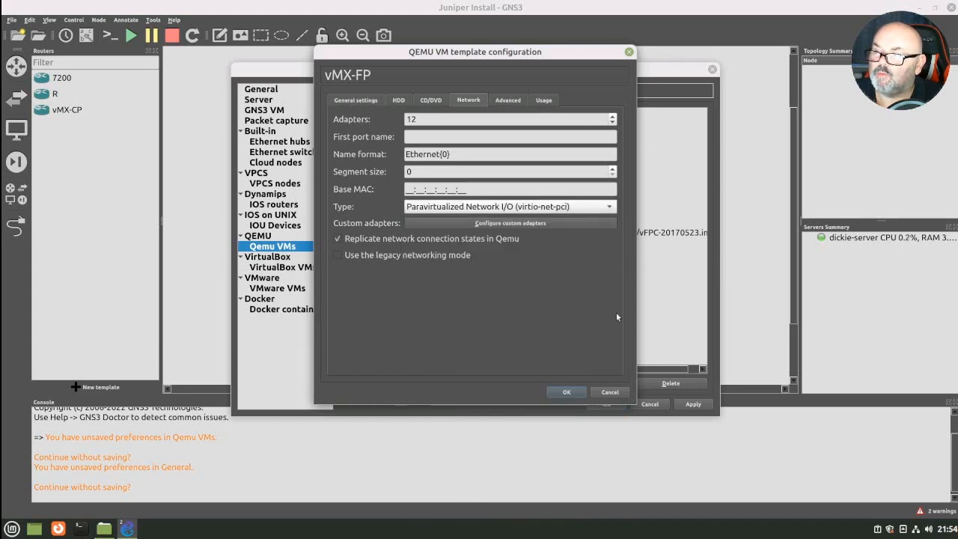
click(571, 395)
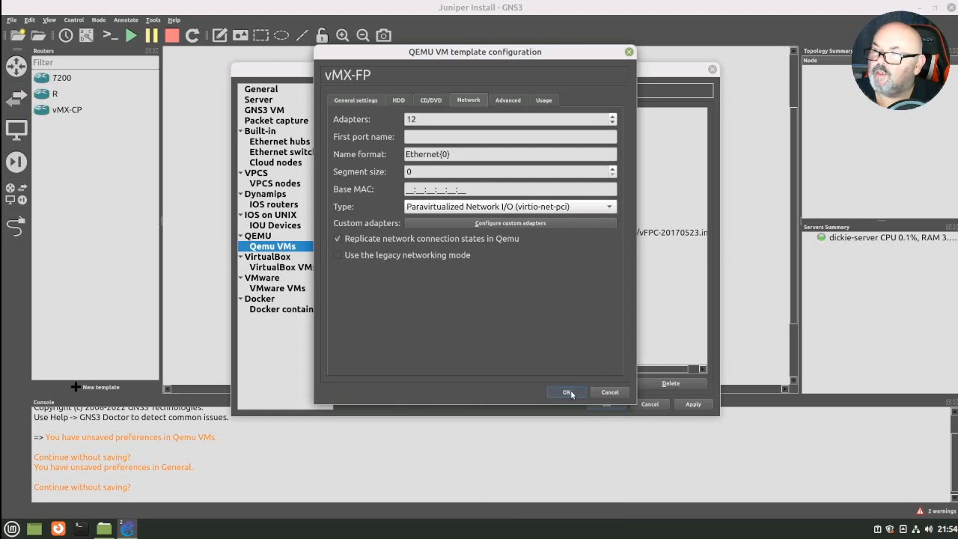
click(357, 99)
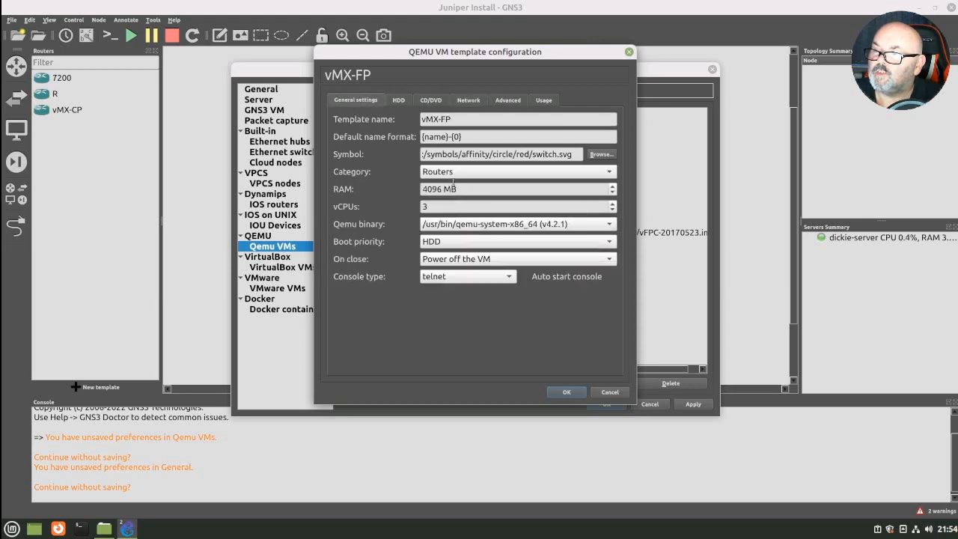
click(557, 391)
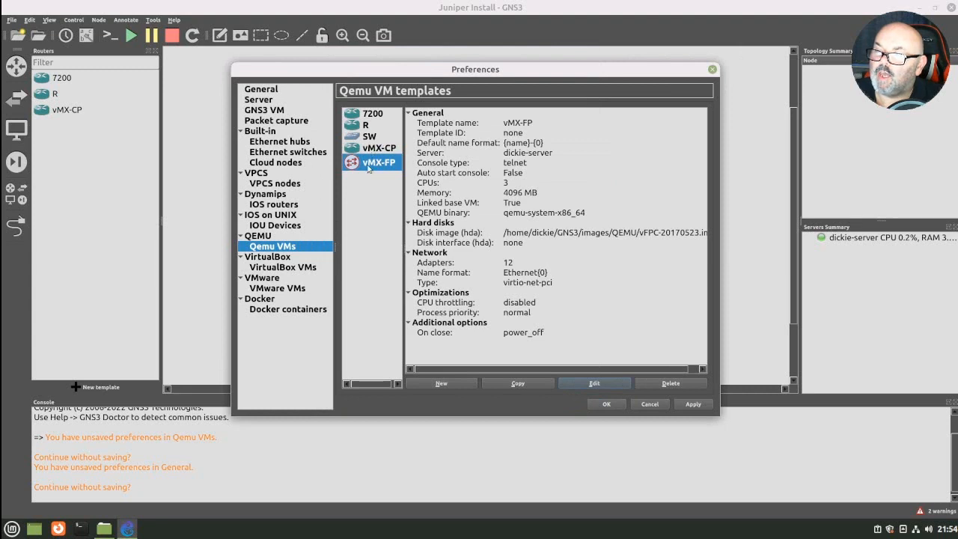
click(693, 404)
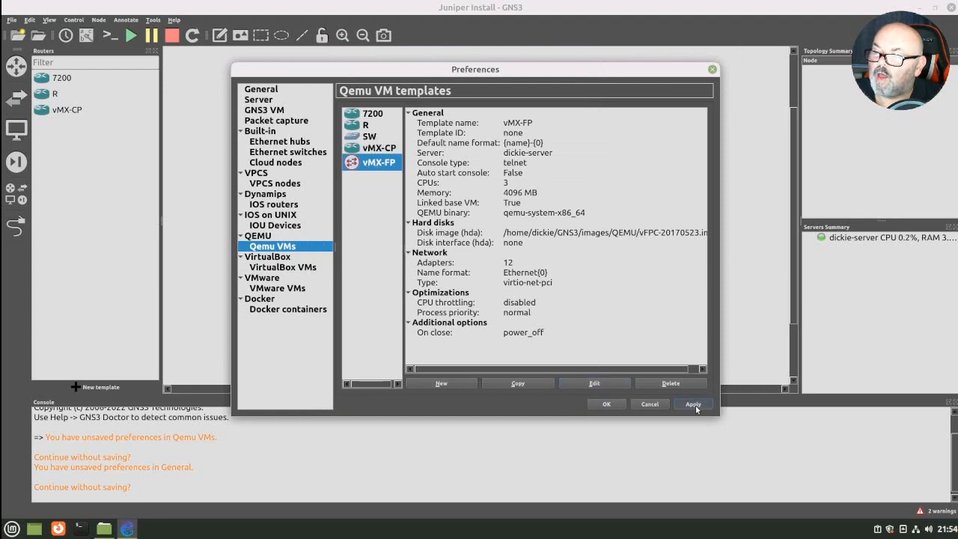
click(604, 404)
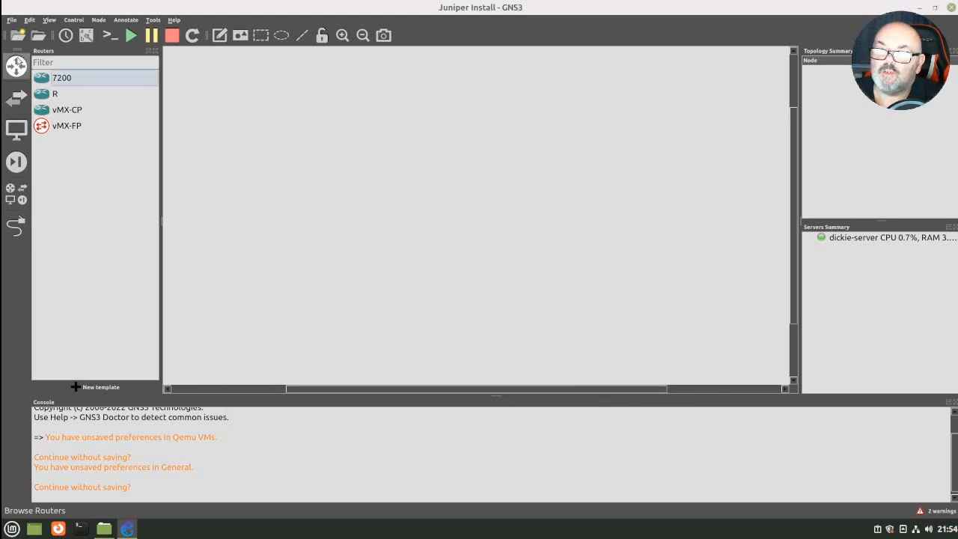
- Place one vMX-CP node and one vMX-FP node in the workspace, with the vMX-FP aligned directly below the vMX-CP
click(16, 64)
click(16, 65)
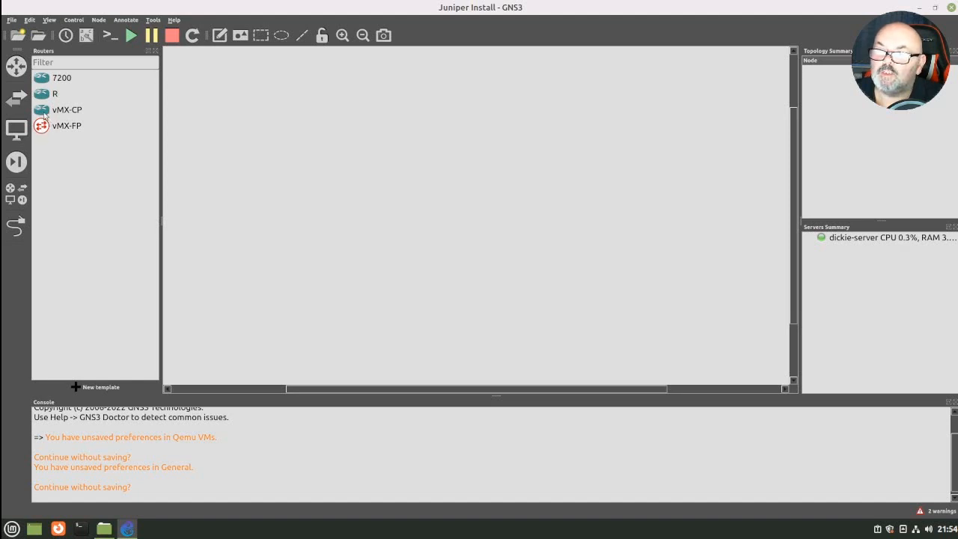
drag(44, 113, 367, 118)
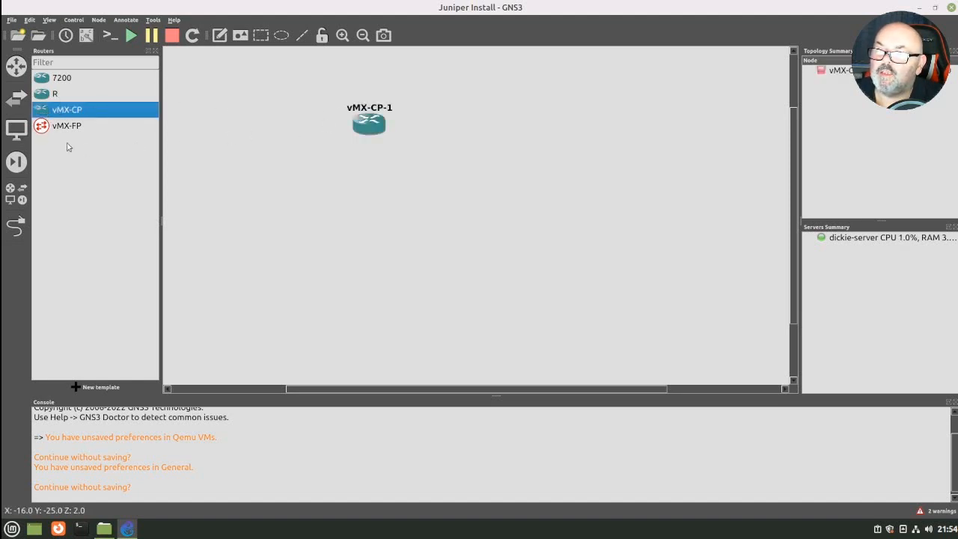
drag(42, 131, 366, 174)
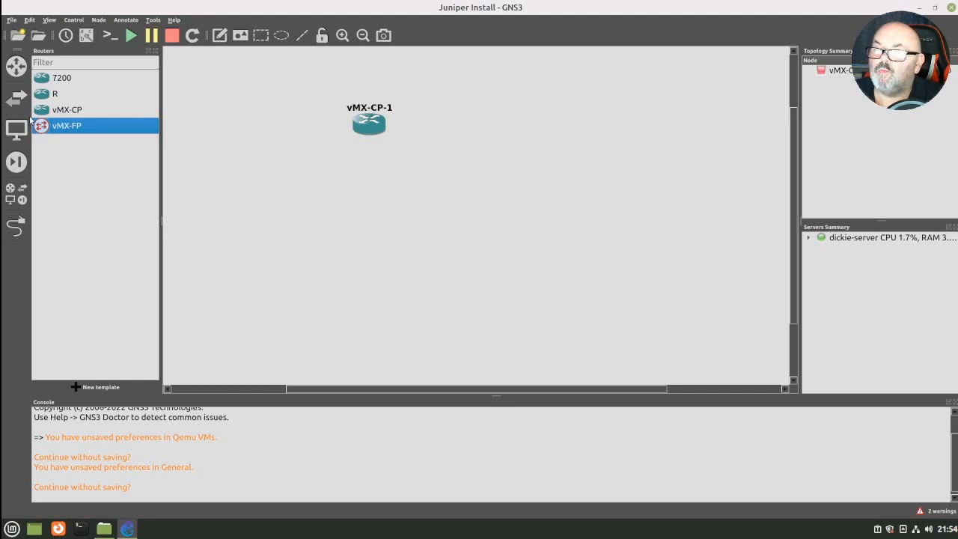
drag(54, 127, 88, 137)
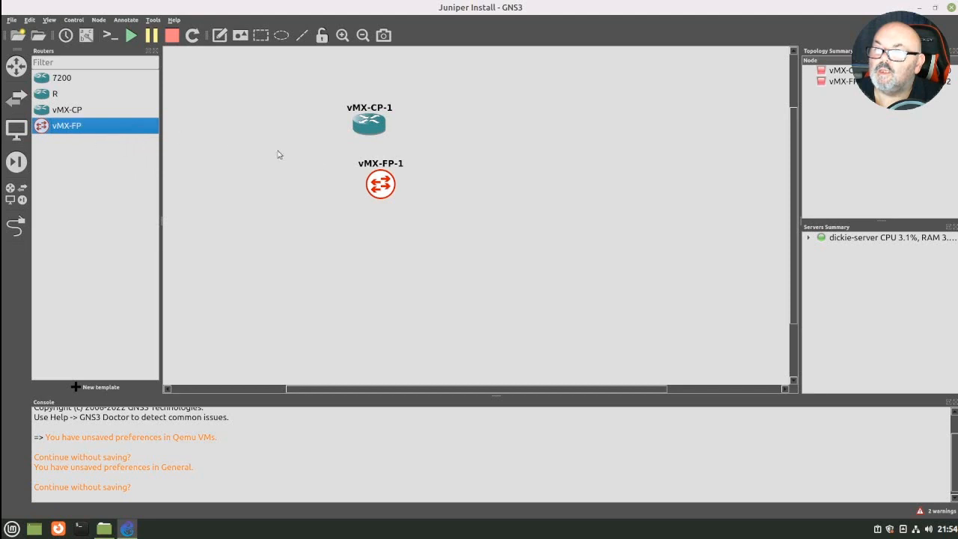
drag(381, 187, 370, 192)
- Link the int port of vMX-FP-1 to vMX-CP-1, then leave link mode and hide the router device list
click(17, 225)
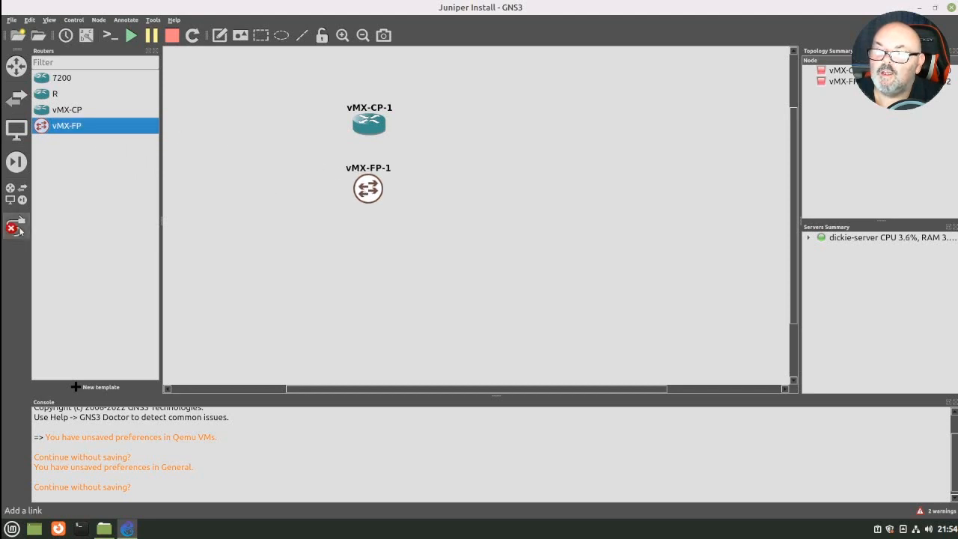
click(370, 187)
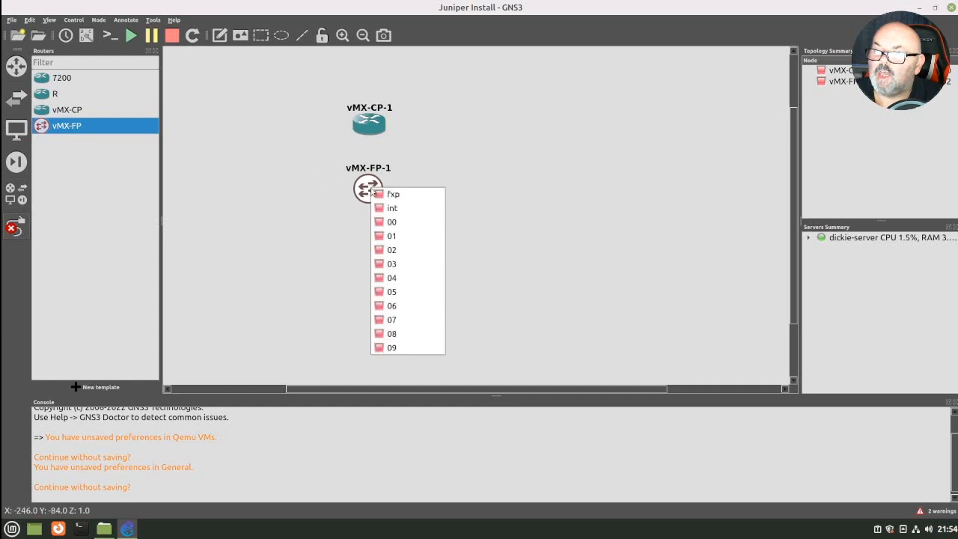
click(381, 210)
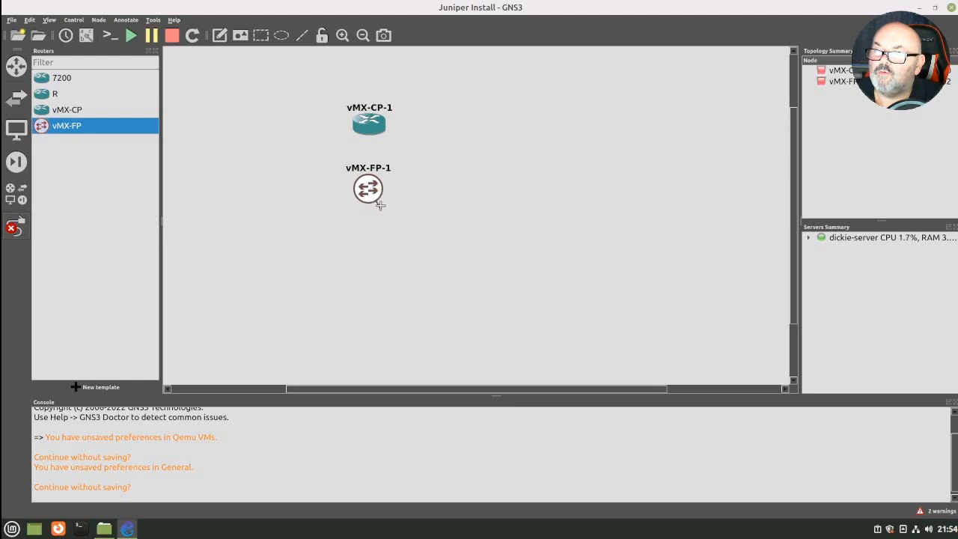
click(369, 132)
click(374, 152)
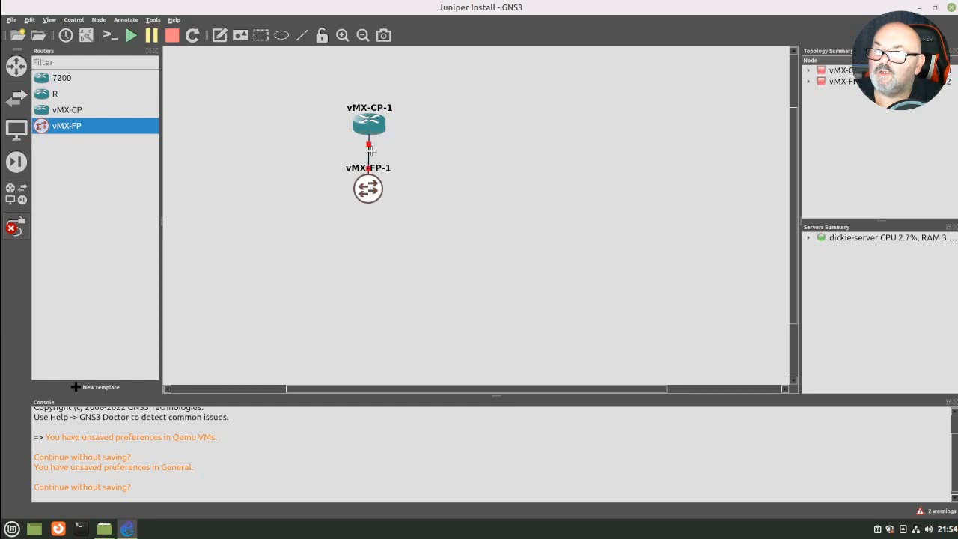
click(15, 230)
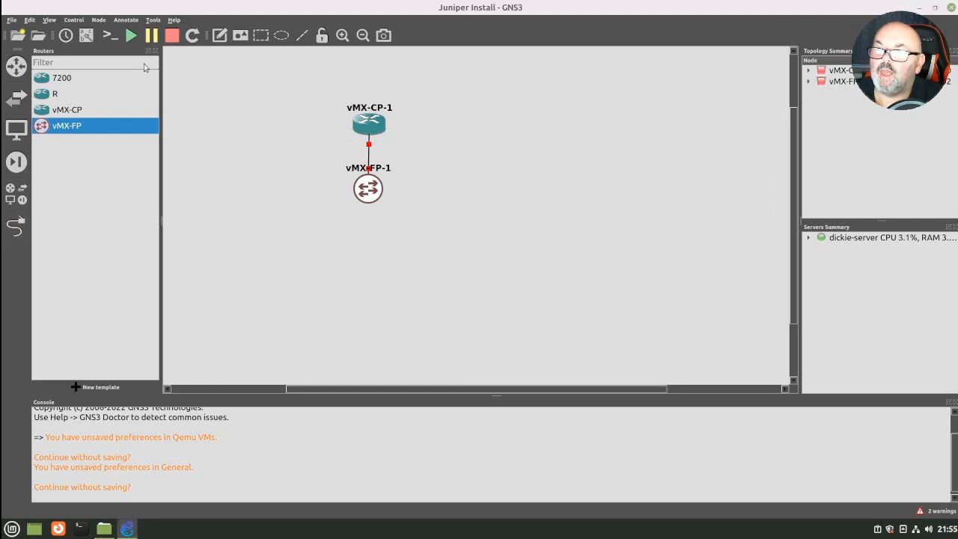
click(15, 66)
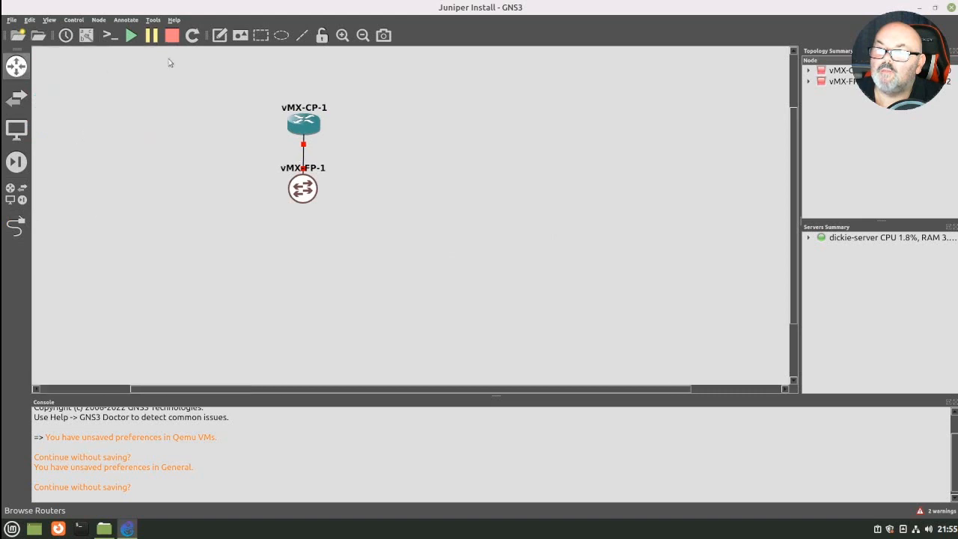
- Start all nodes in the topology, then open the vMX-CP-1 console and move its window clear of the two nodes
click(131, 37)
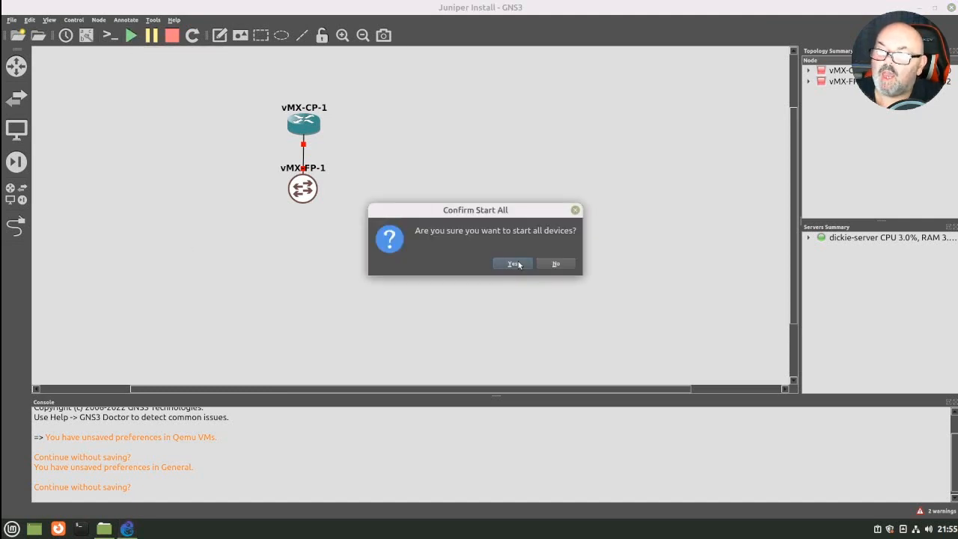
click(515, 264)
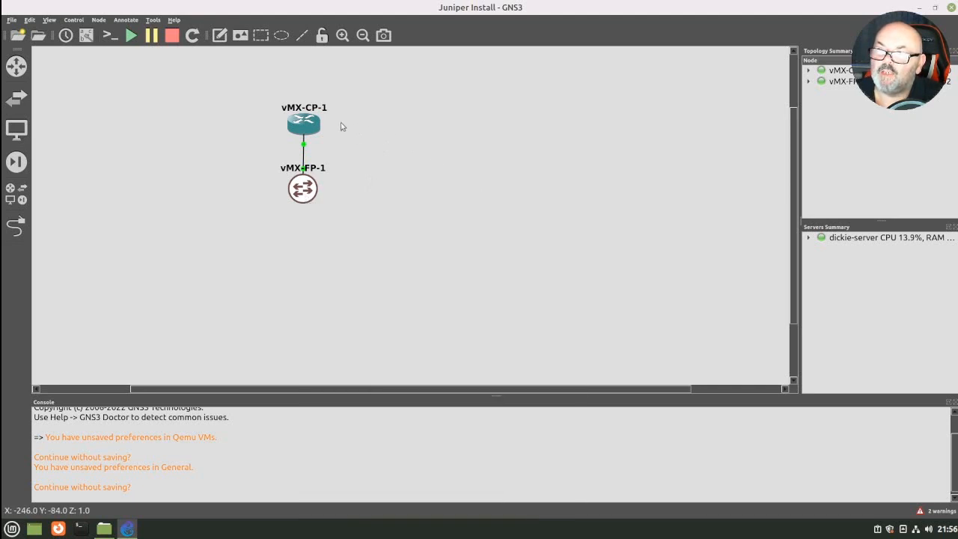
mouse_move(311, 128)
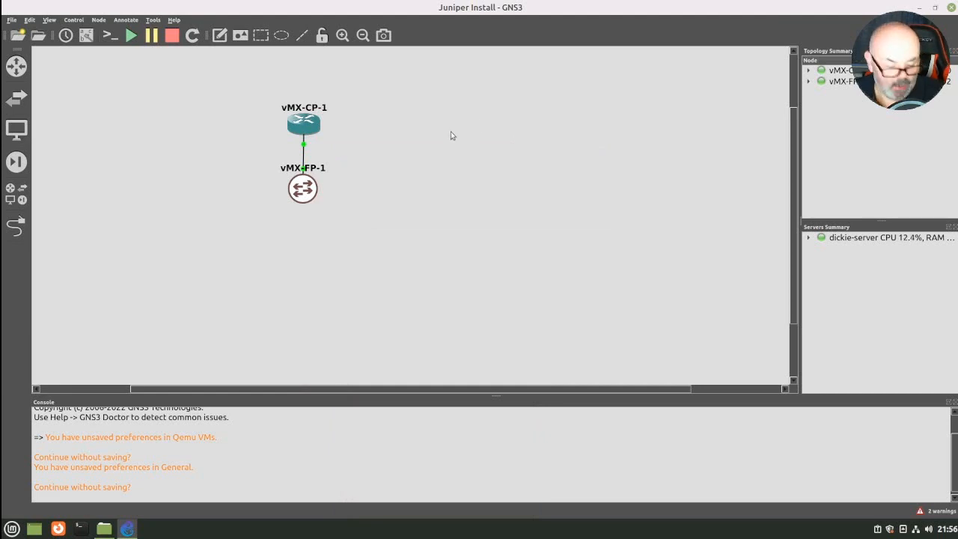
double_click(297, 128)
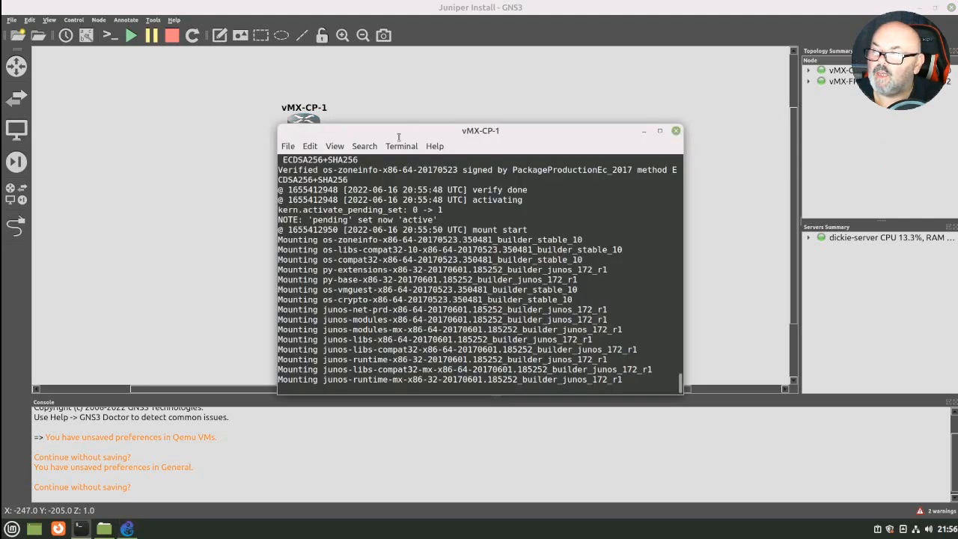
drag(399, 138, 474, 59)
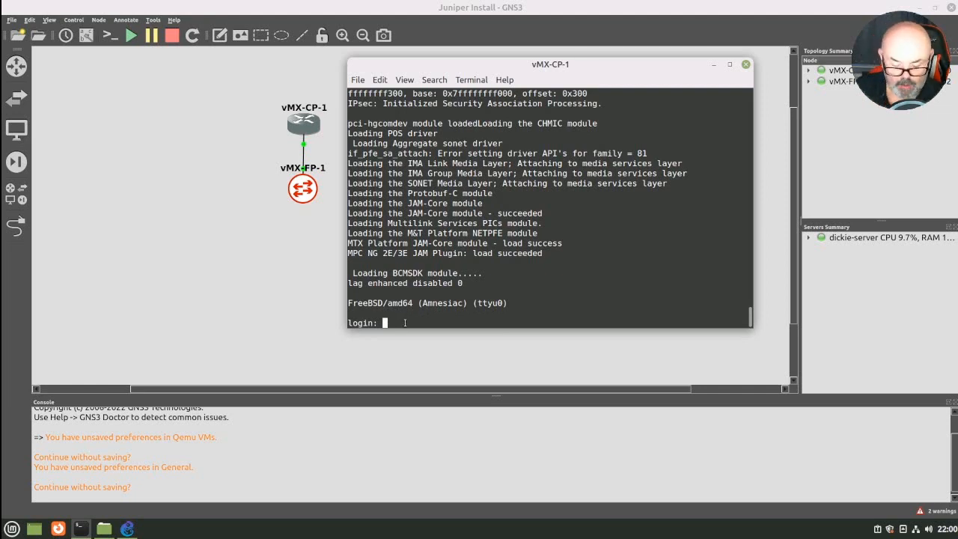
- Log in to the vMX-CP-1 console as root and enter the Junos operational mode with cli
text(root)
key(Return)
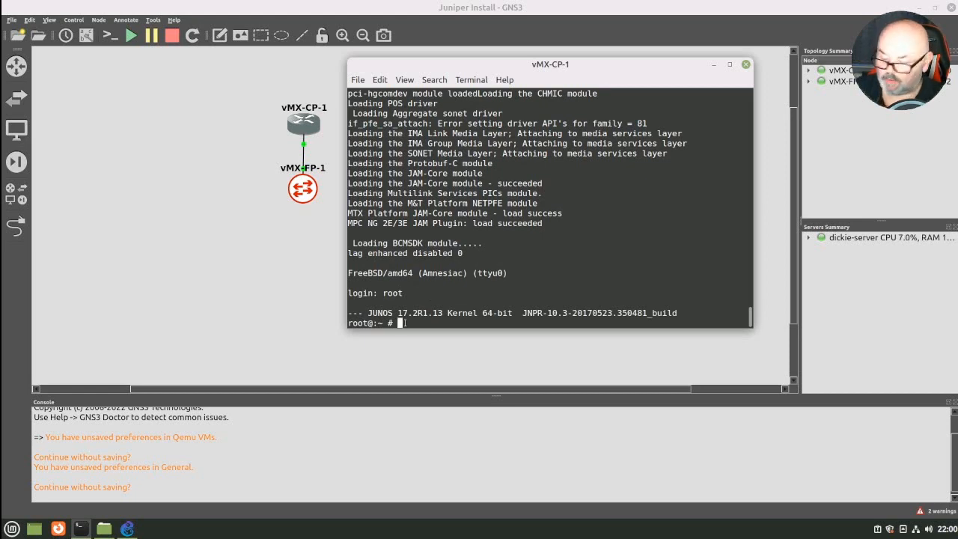
text(cli)
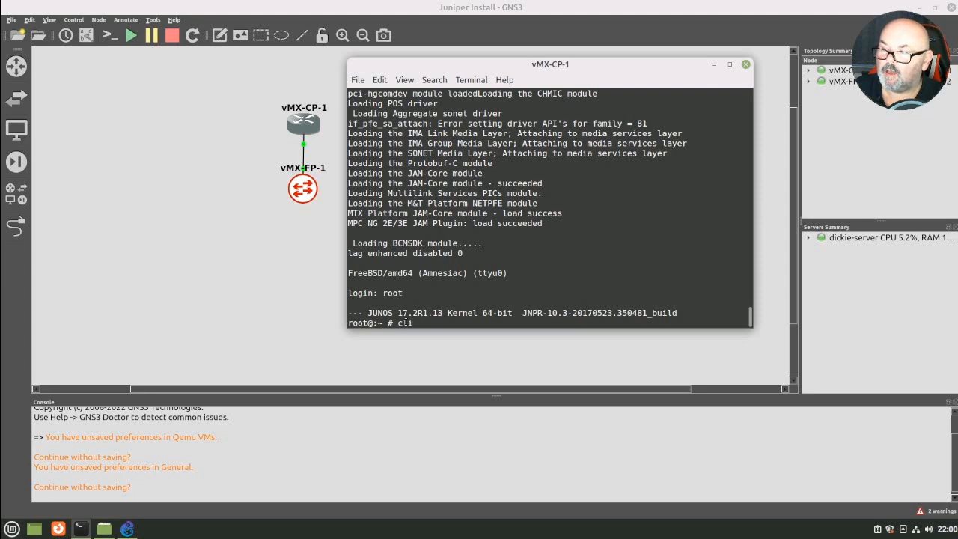
key(Return)
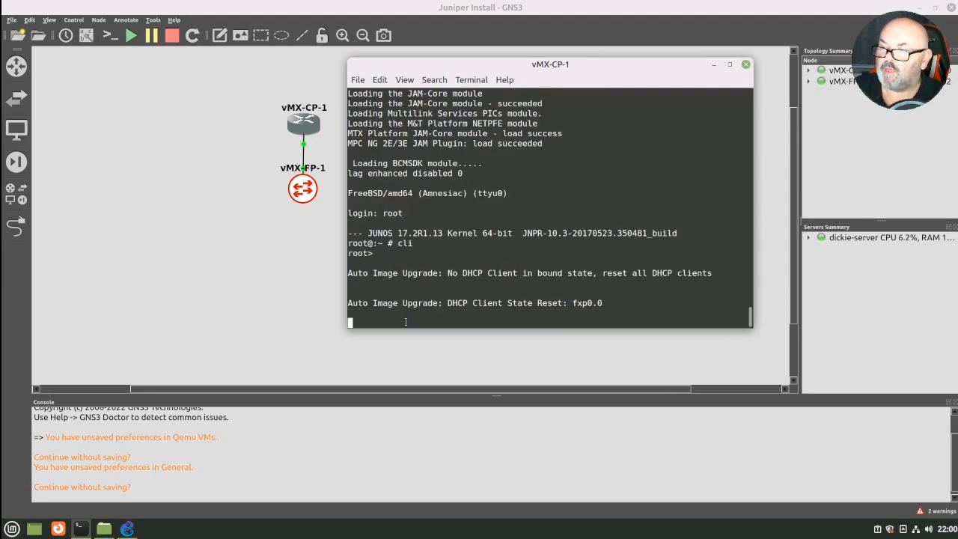
key(Return)
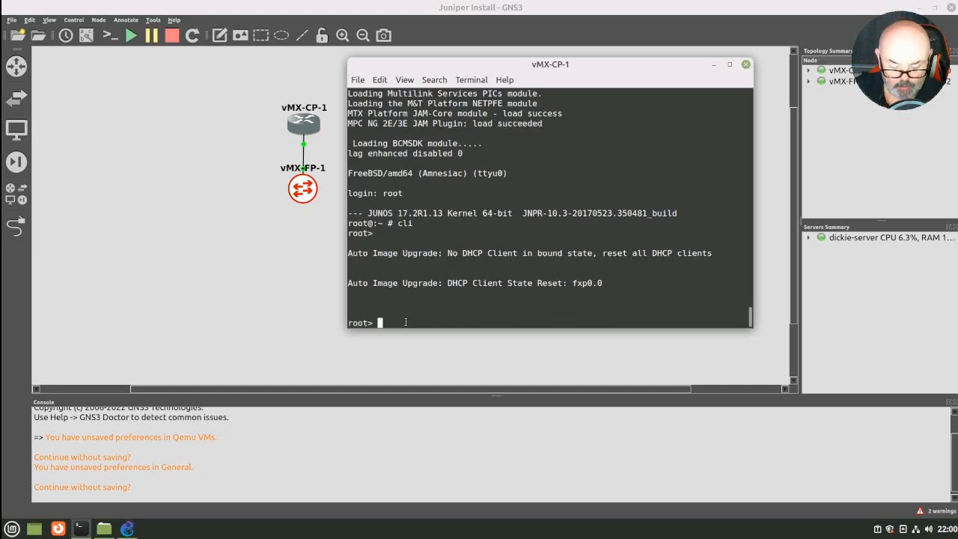
- Run show interfaces terse on vMX-CP-1 and page through the whole interface list back to a clean prompt
text(show interfaces )
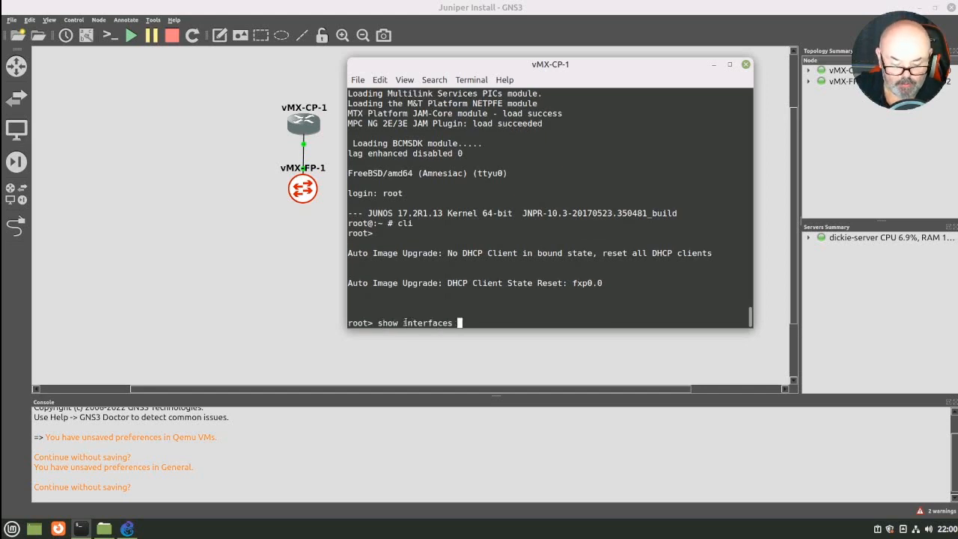
text(terse)
key(Return)
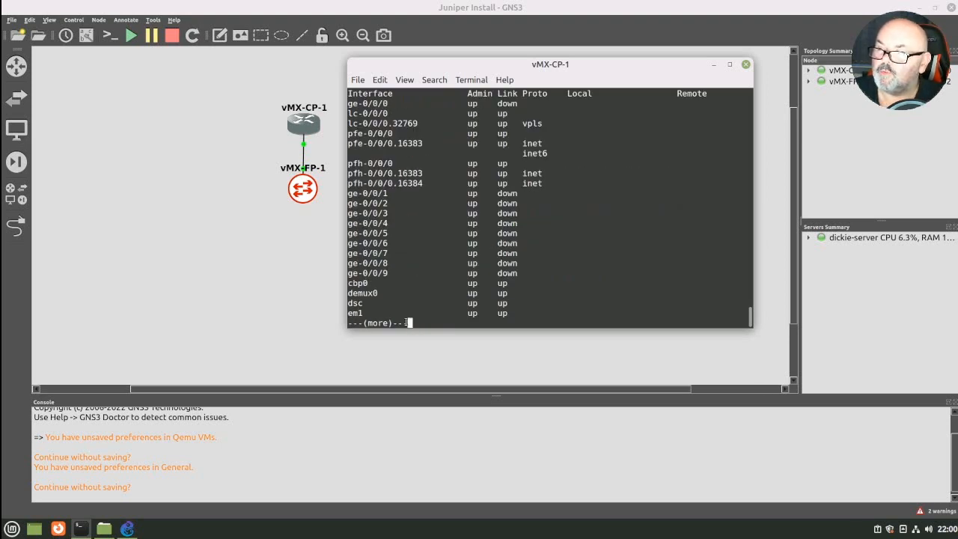
key(space)
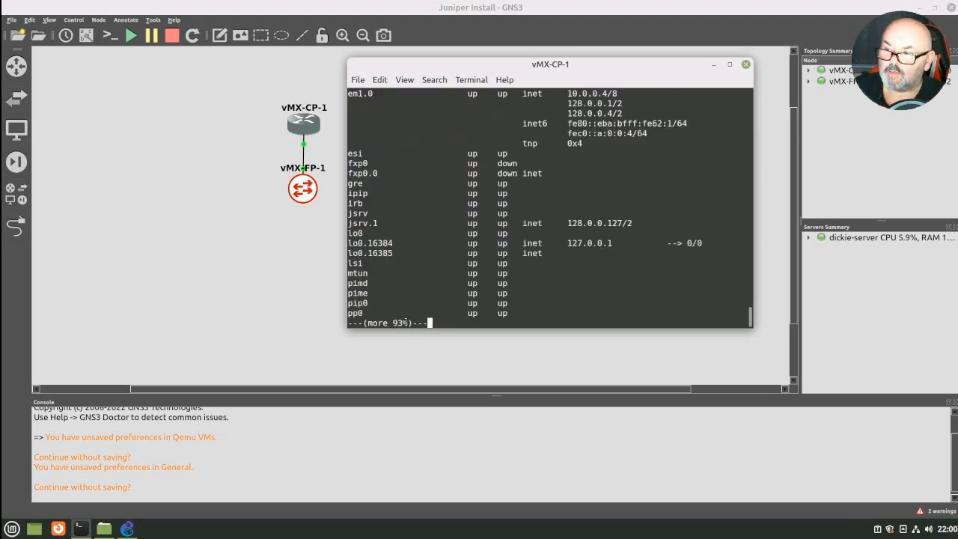
key(space)
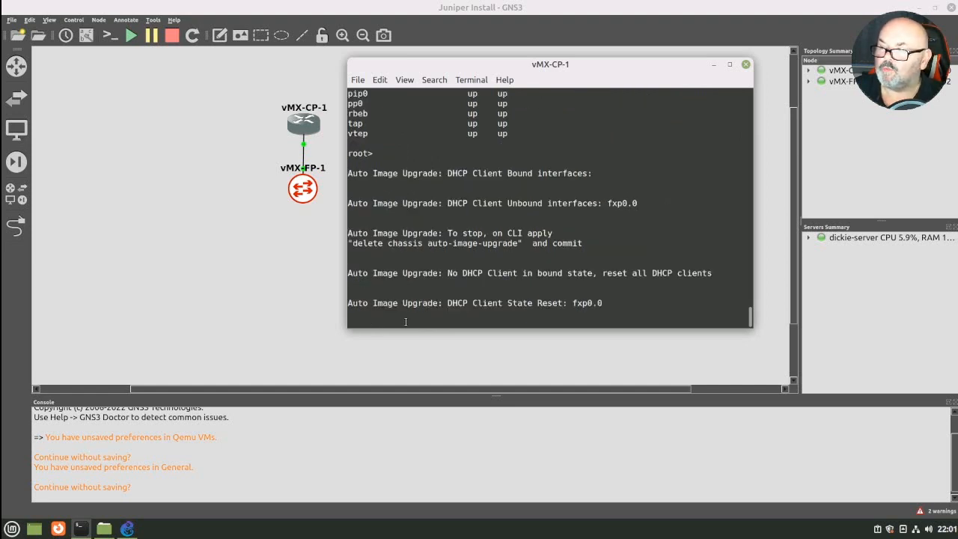
key(Return)
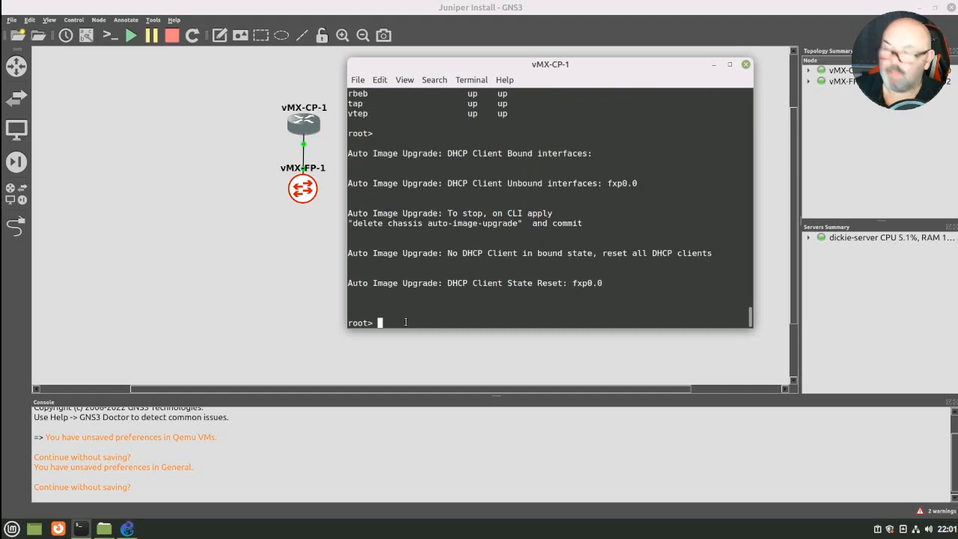
- Enter configuration mode on vMX-CP-1 and remove automatic image upgrading with delete chassis auto-image-upgrade
text(configure)
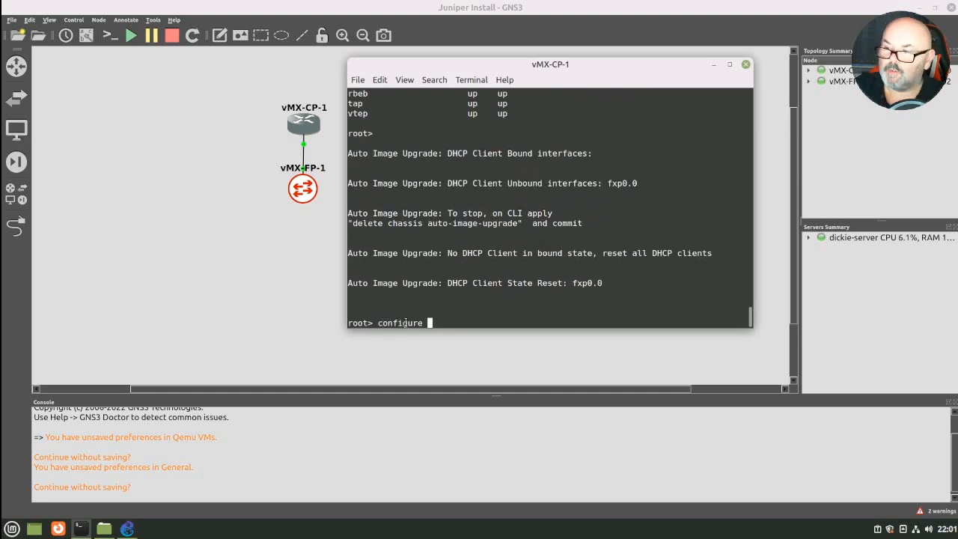
key(Return)
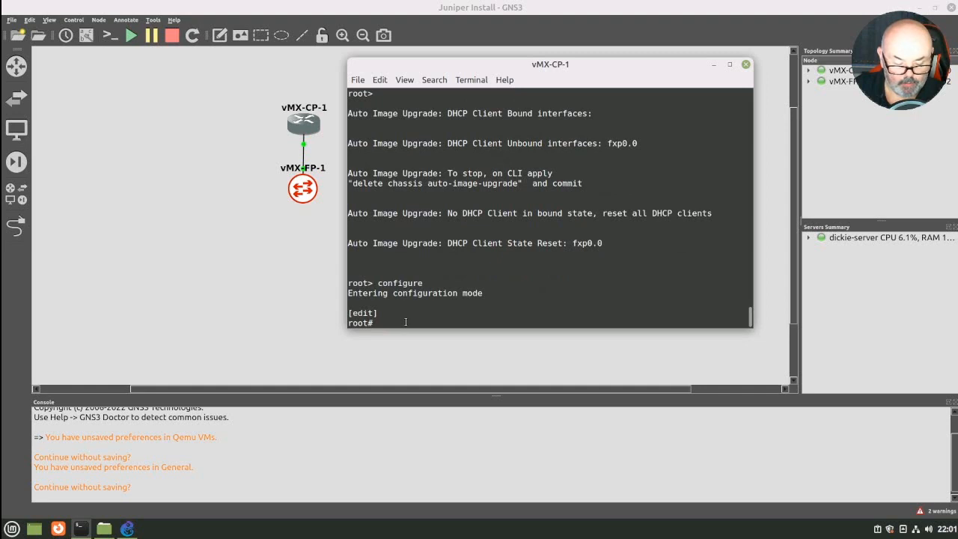
text(delete cha)
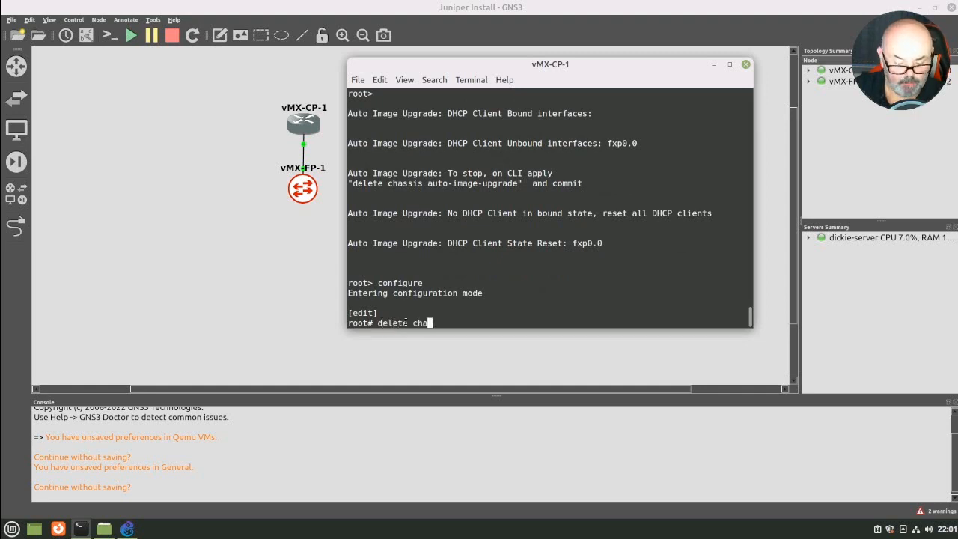
text(ssis au)
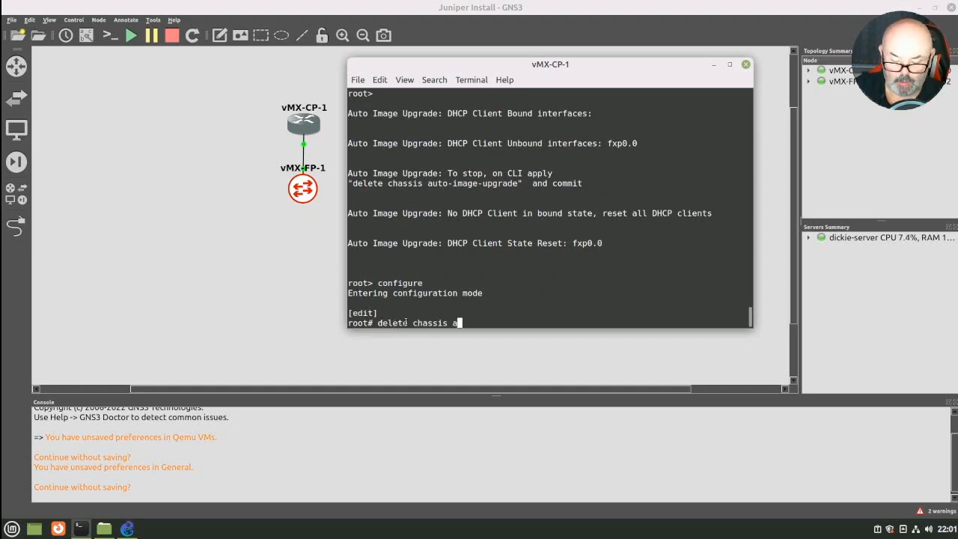
text(t)
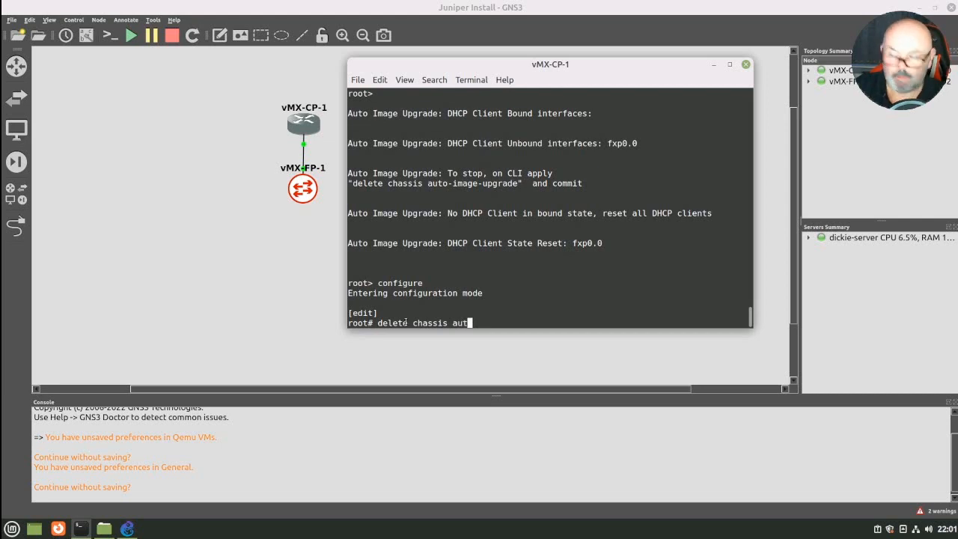
key(Tab)
key(Return)
- Set the root password with set system root-authentication plain-text-password, entering and repeating the new password, and commit the configuration
text(set system )
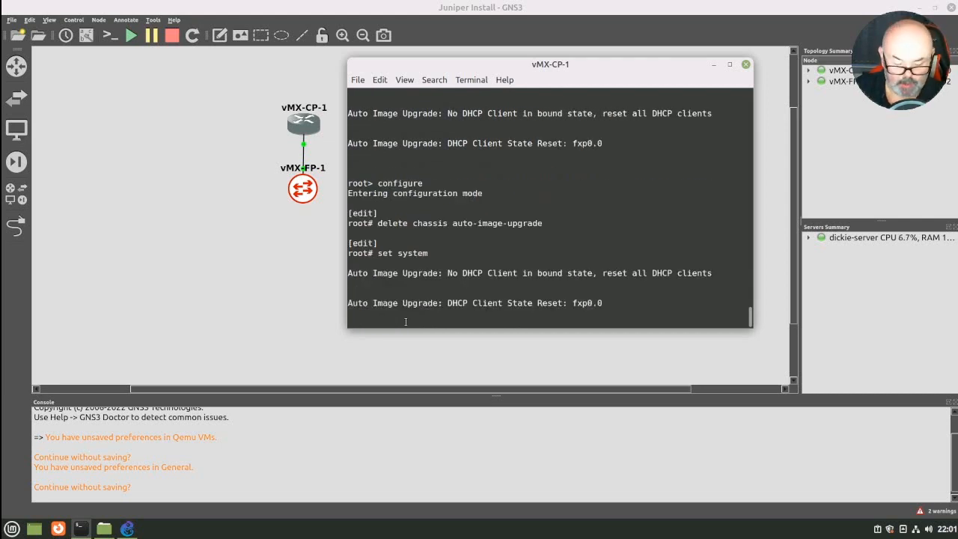
text(ro)
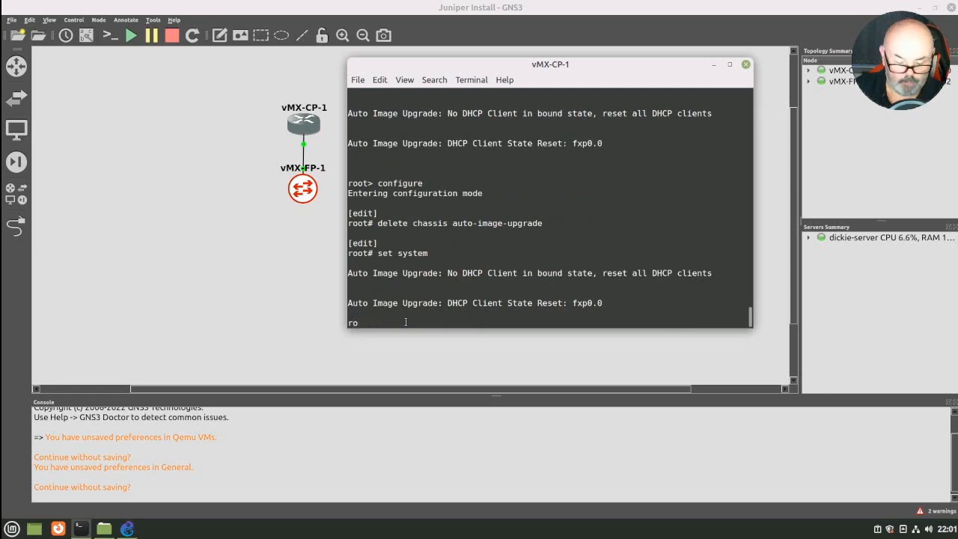
key(Tab)
text(pl)
key(Tab)
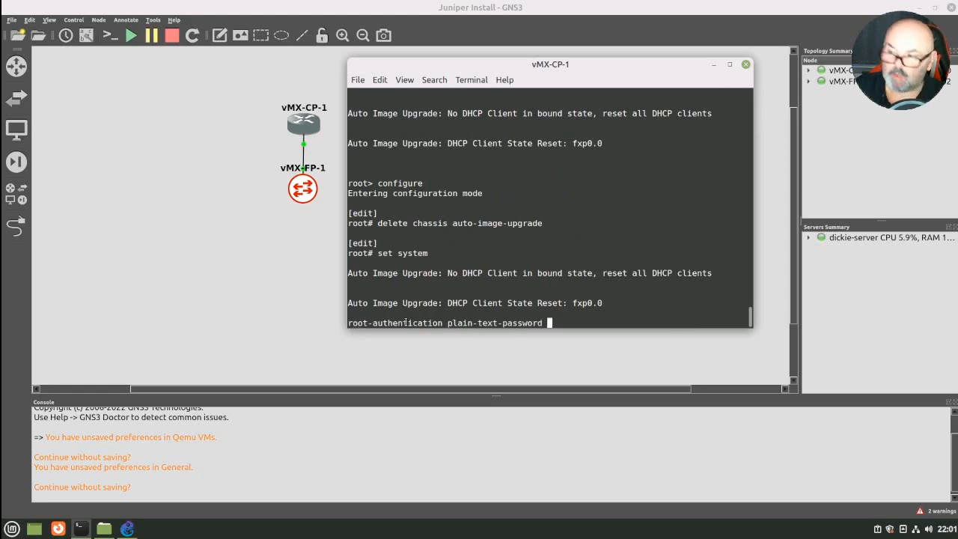
key(Return)
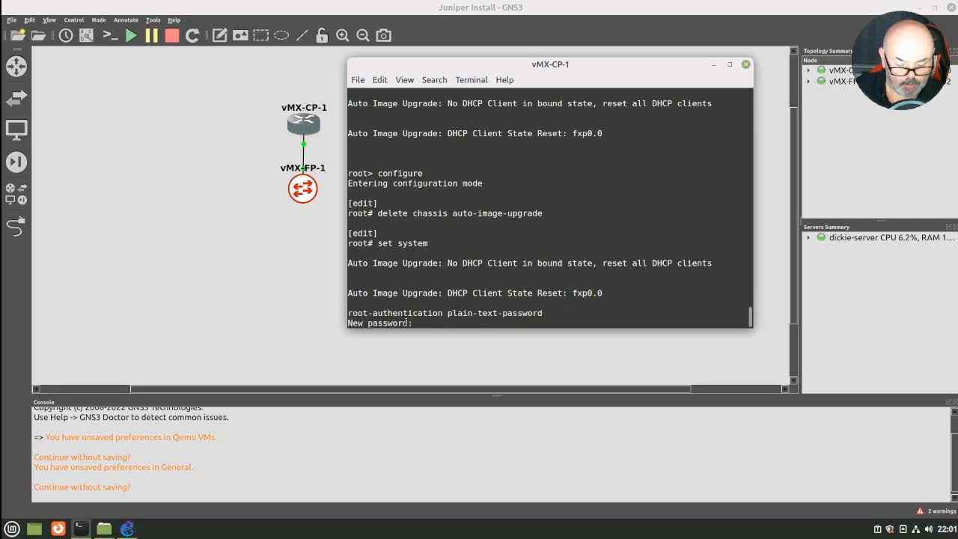
key(Return)
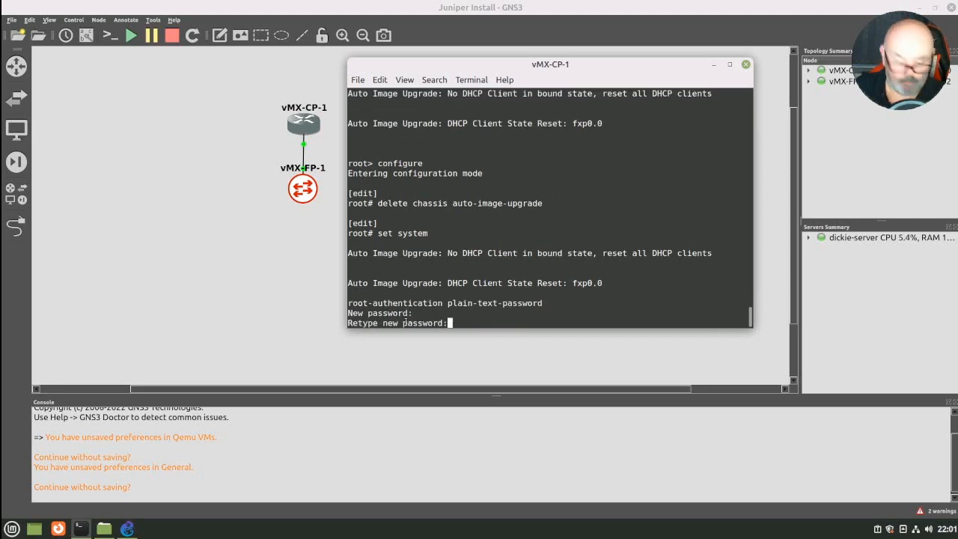
key(Return)
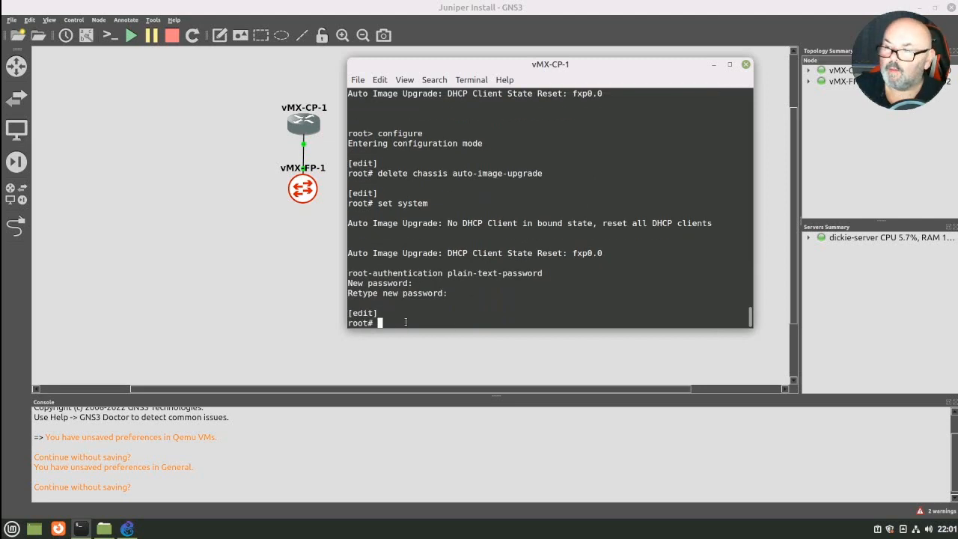
text(commit)
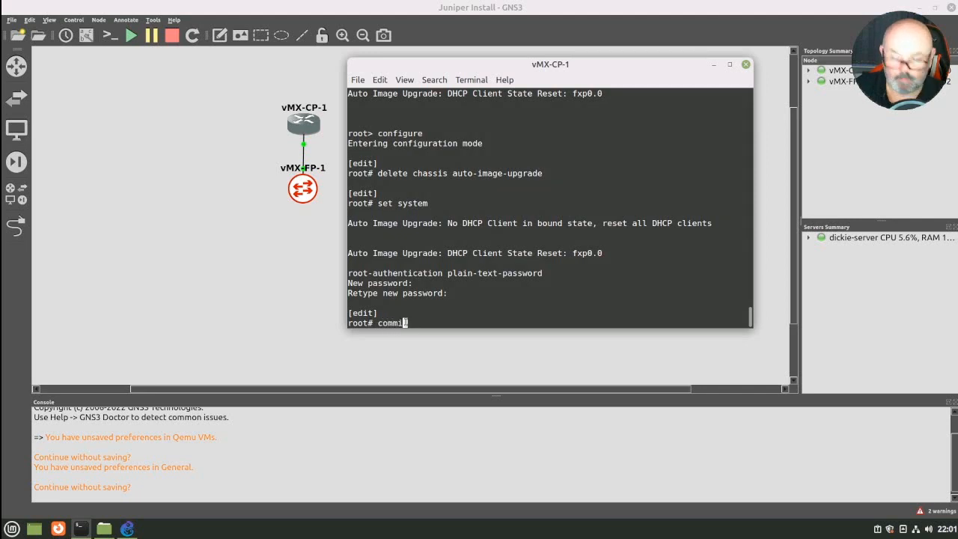
key(Return)
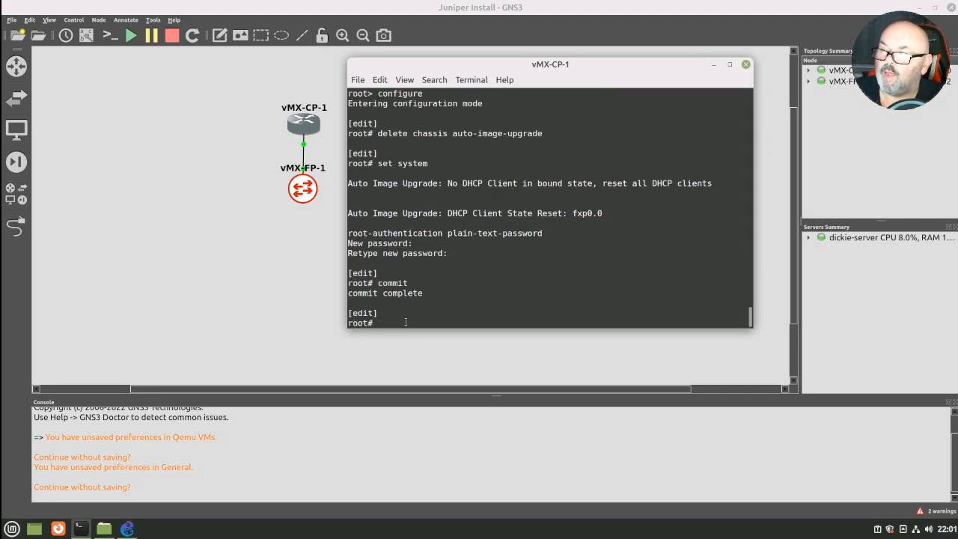